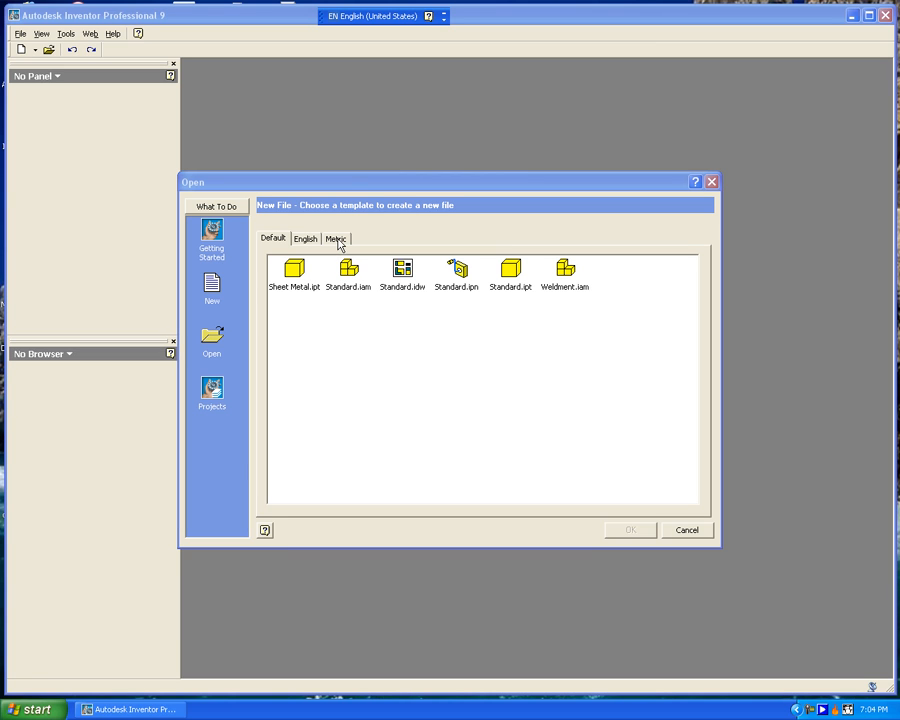
Create a new metric part from the Standard (mm).ipt template and maximize its document window
click(337, 241)
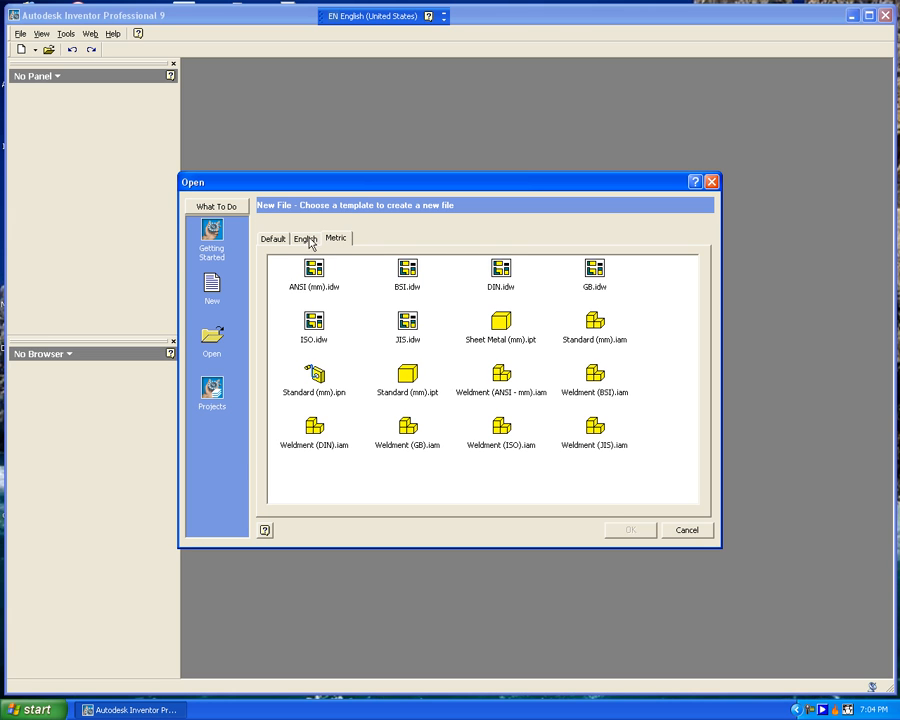
click(306, 241)
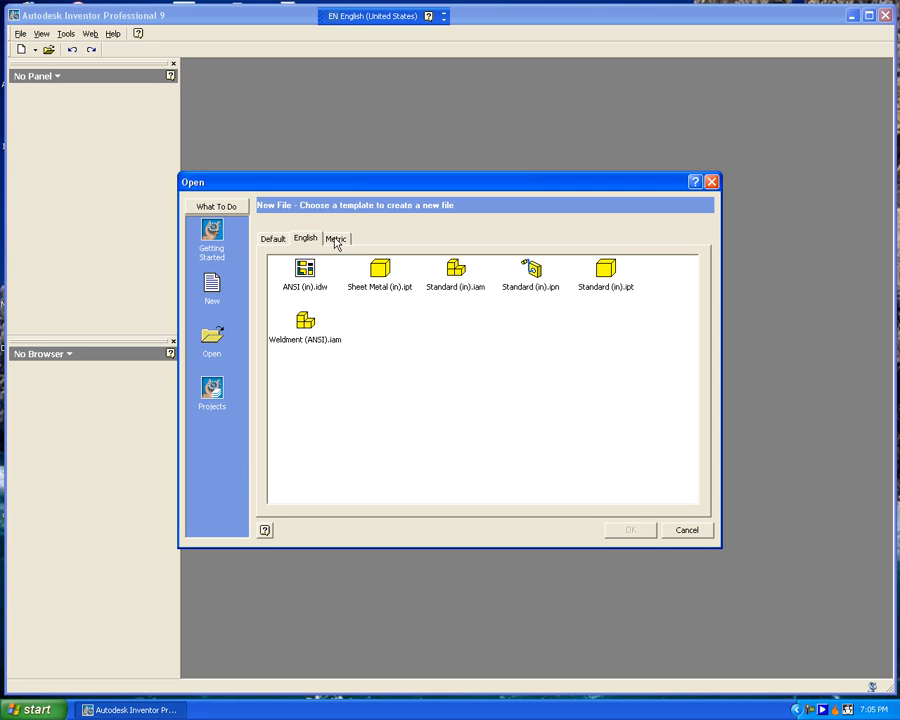
click(336, 241)
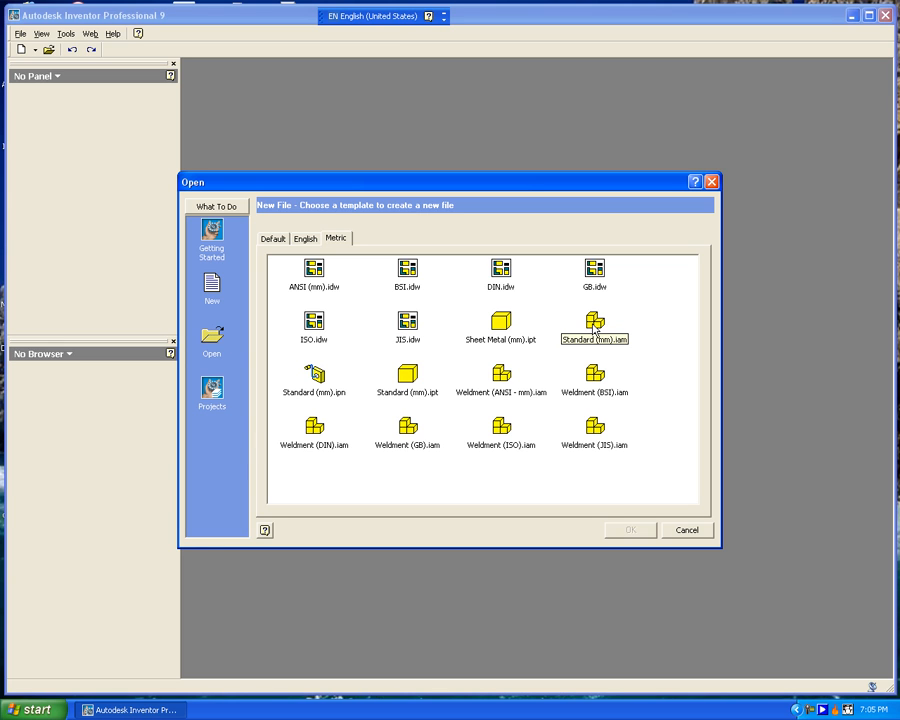
click(408, 390)
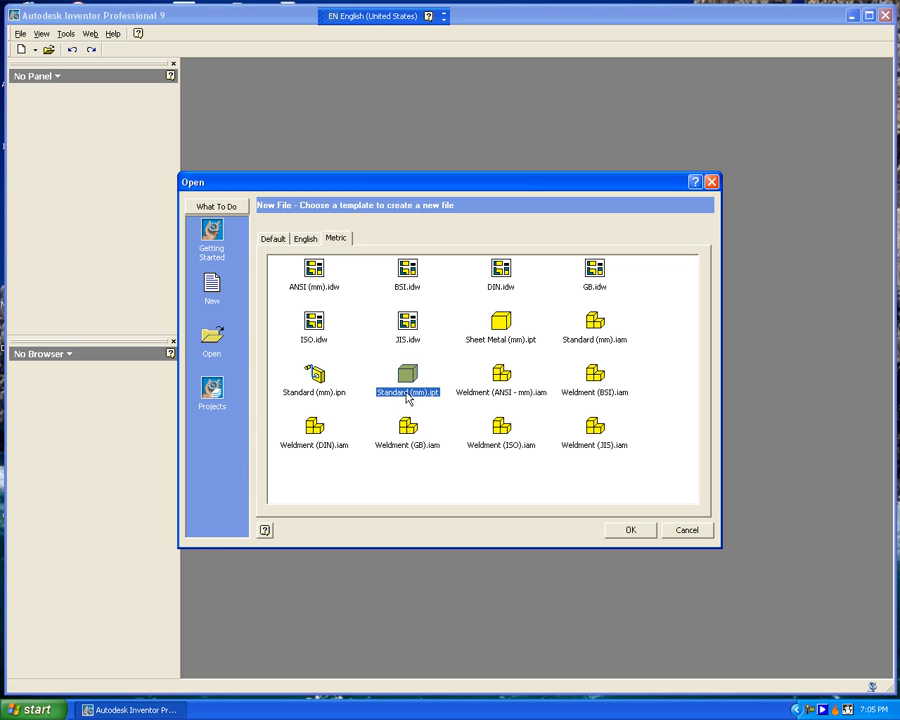
click(637, 532)
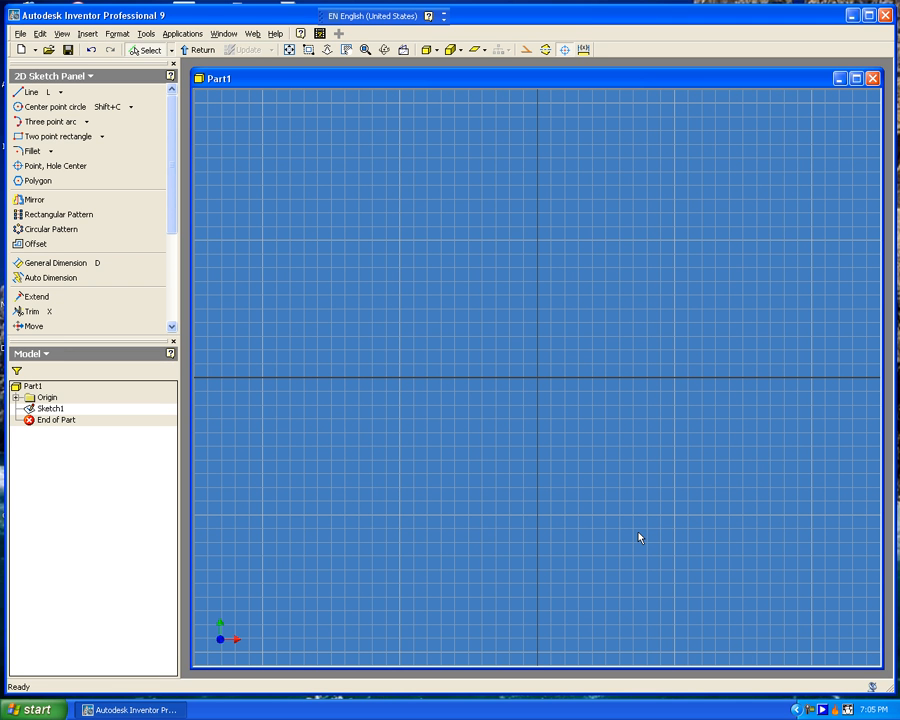
click(856, 79)
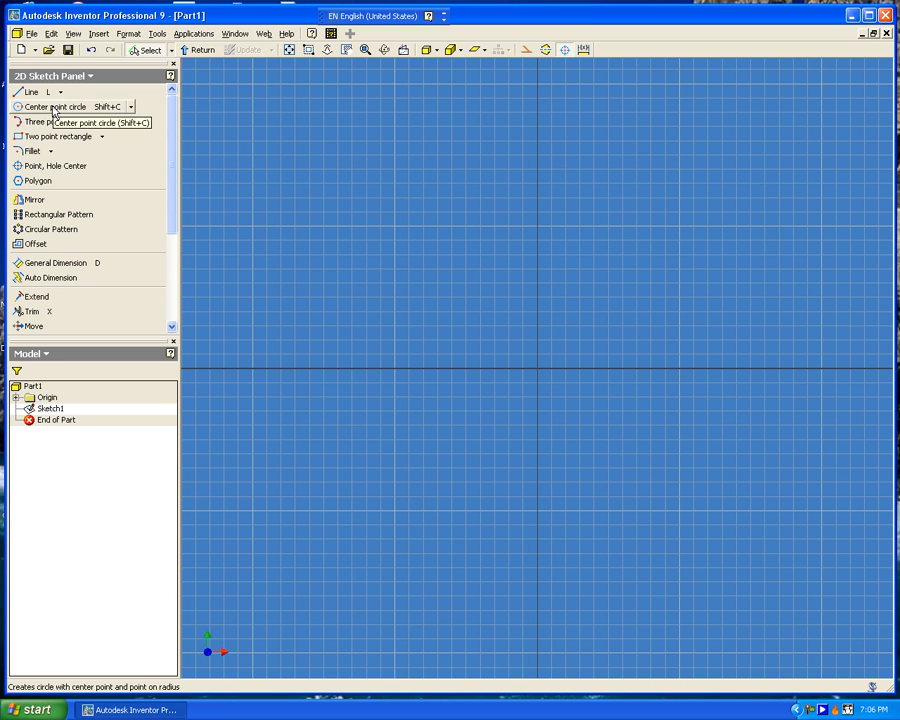
Sketch a center point circle about 26.7 mm in diameter, centred on the intersection of the sketch axes
click(54, 108)
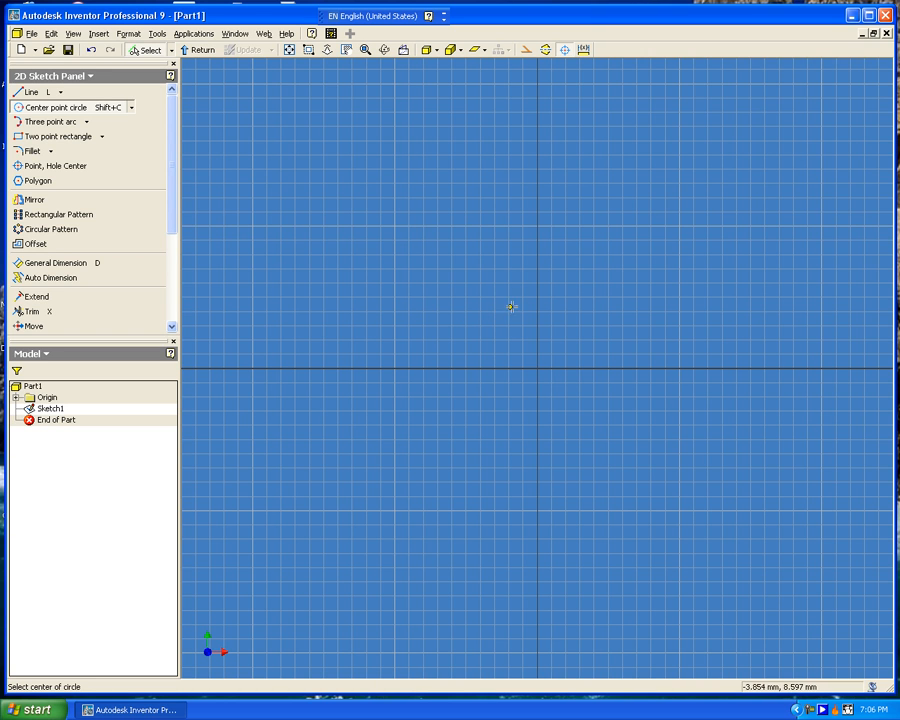
click(538, 368)
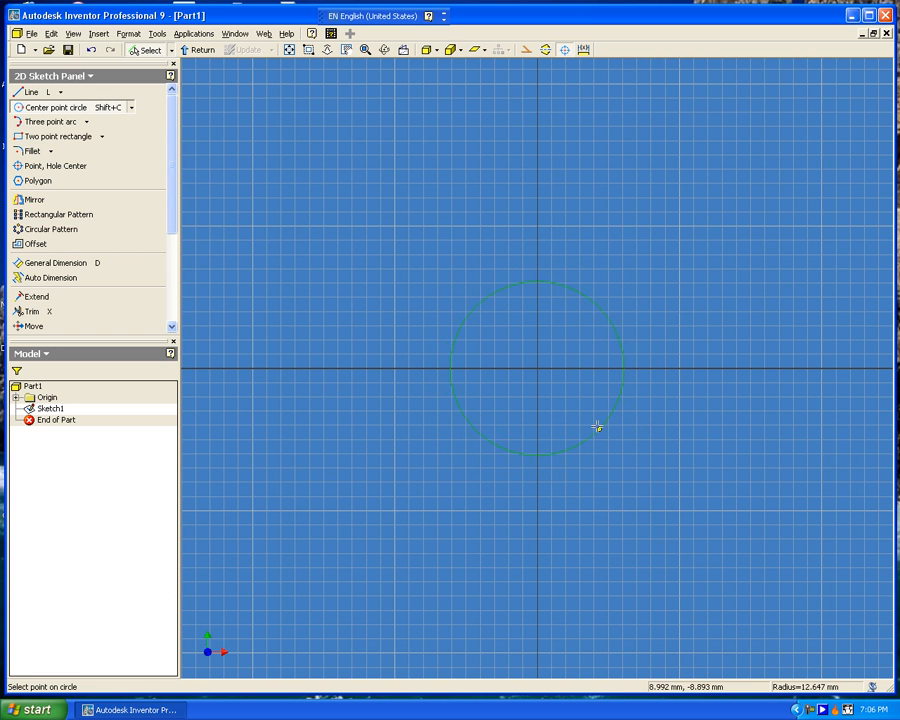
click(602, 437)
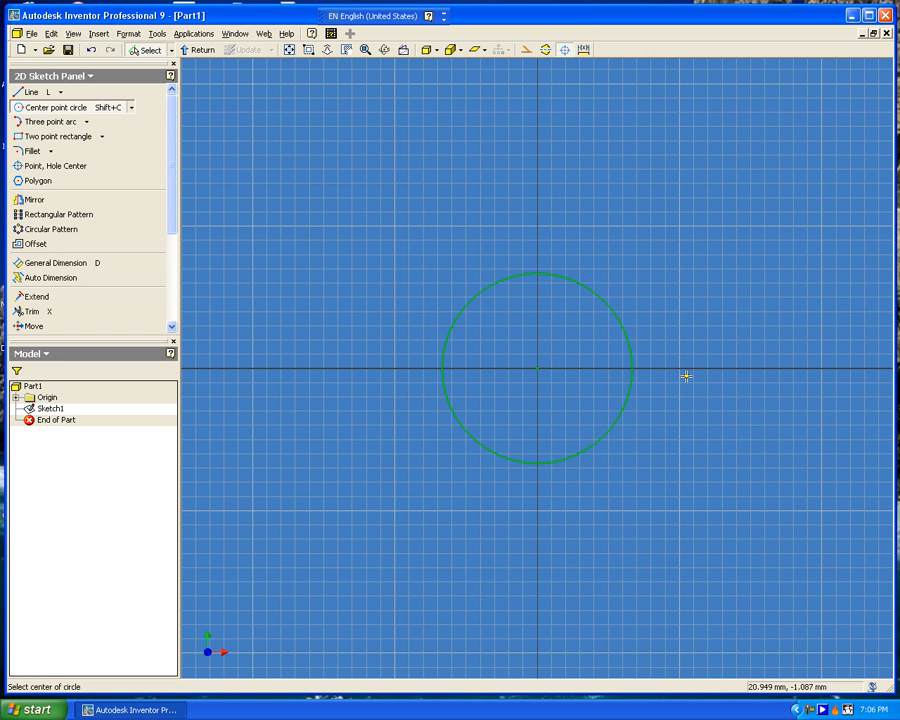
key(Escape)
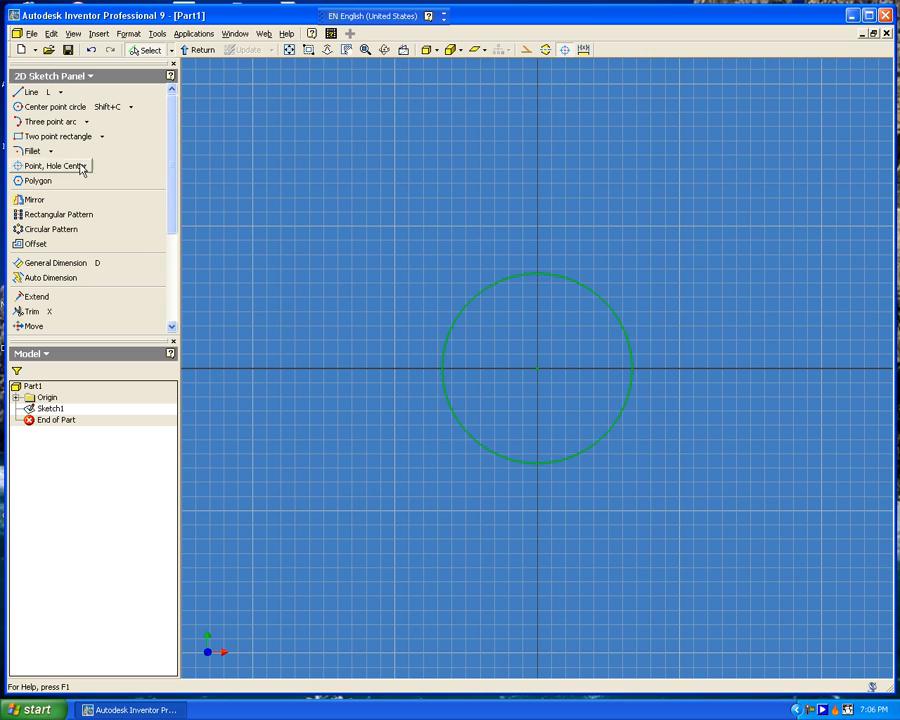
Dimension the circle's diameter and set it to 25 mm
click(50, 263)
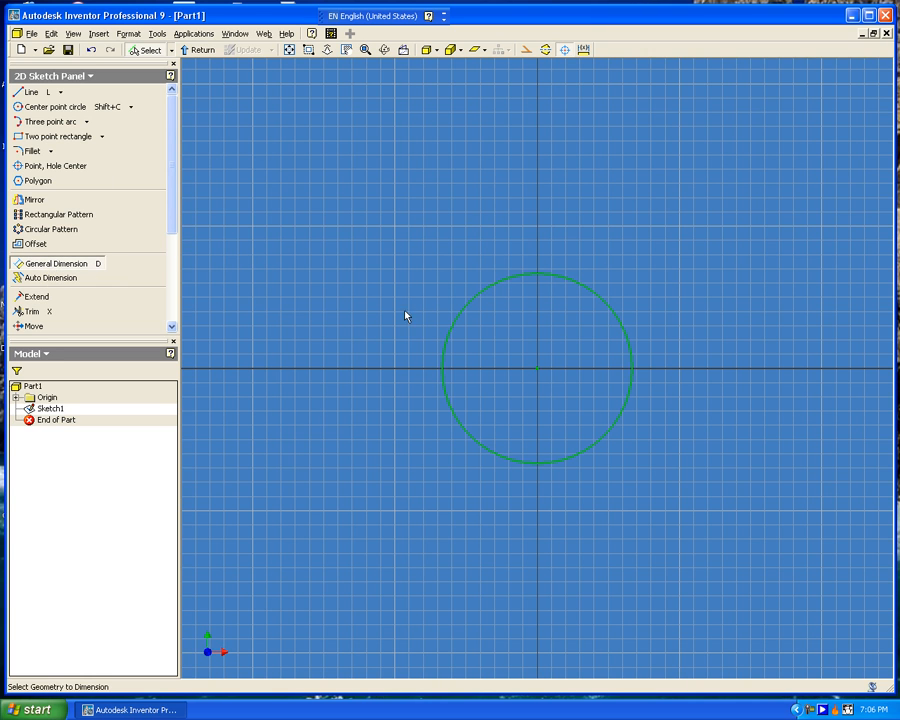
click(461, 316)
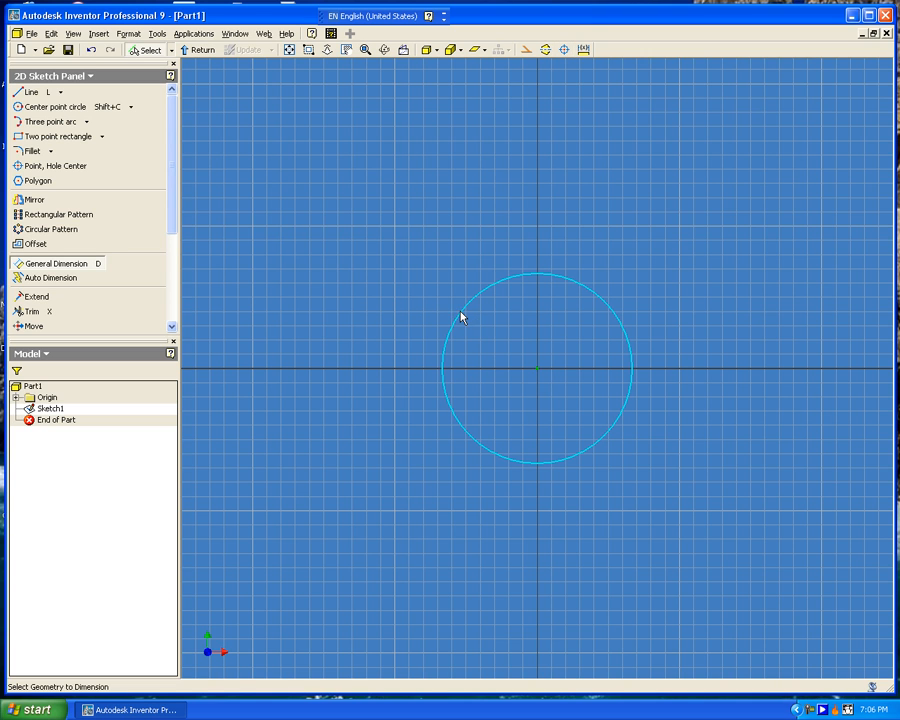
click(396, 277)
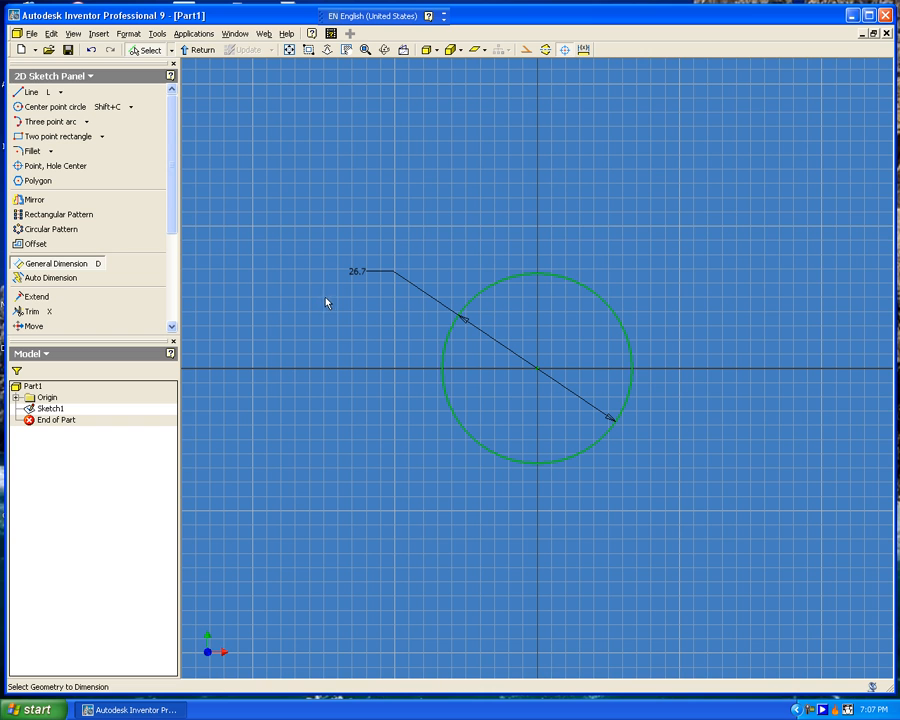
click(358, 272)
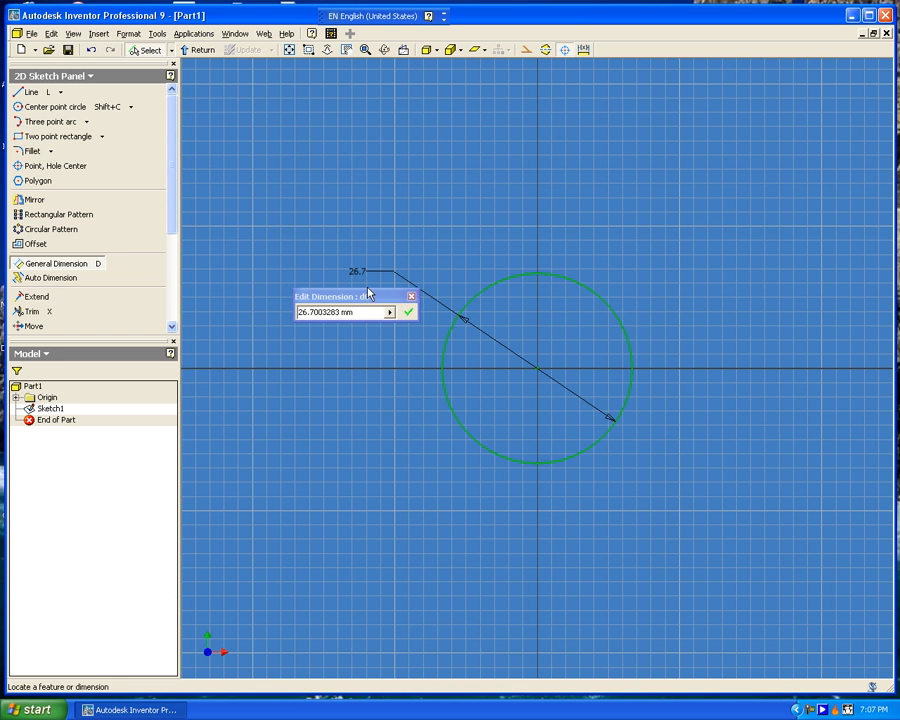
drag(356, 313, 230, 308)
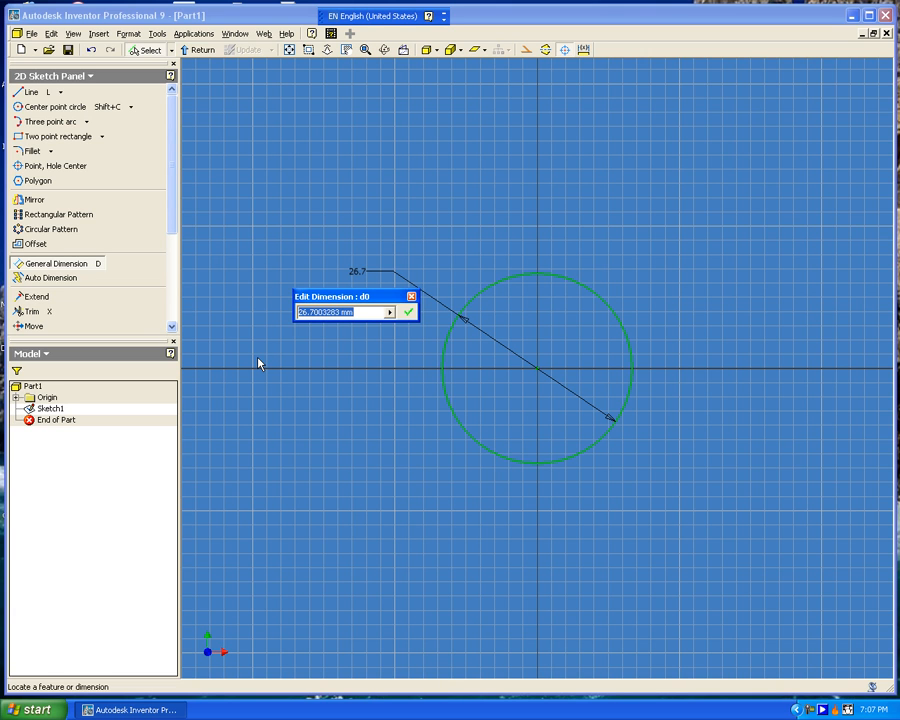
text(25)
key(BackSpace)
key(BackSpace)
text(25)
click(409, 312)
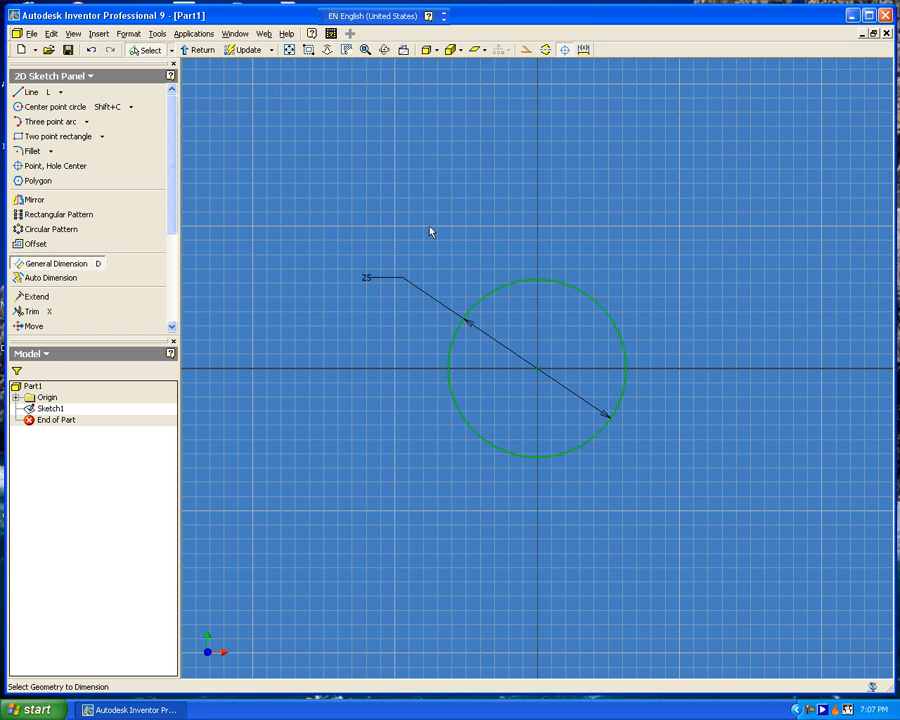
Finish the sketch and set up a solid extrusion of the circle with a distance of 25 mm
click(198, 52)
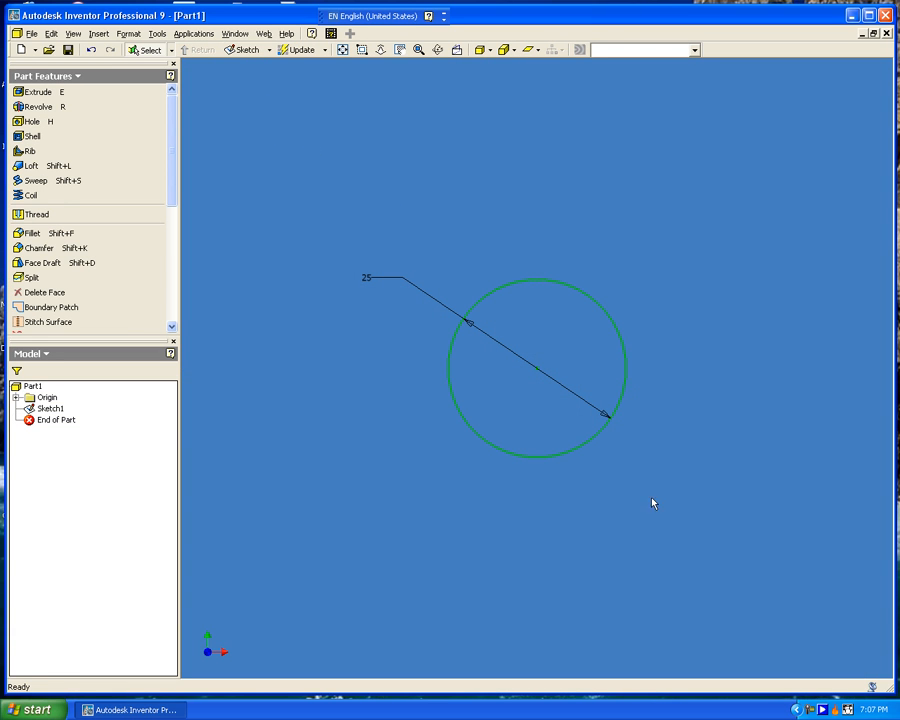
click(557, 284)
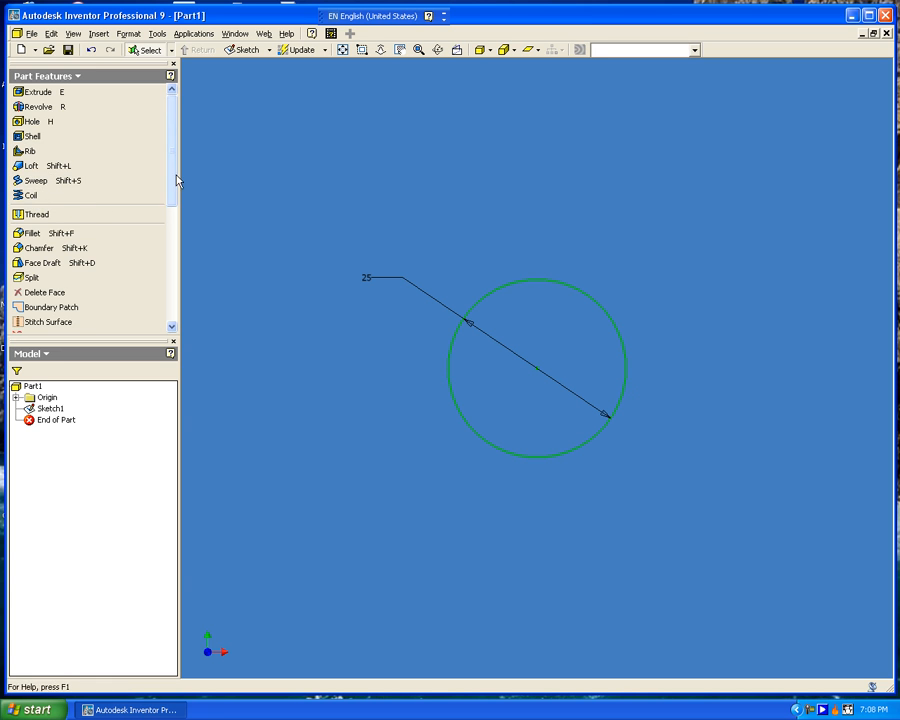
mouse_move(175, 161)
mouse_down()
mouse_move(163, 251)
mouse_move(164, 214)
mouse_move(167, 279)
mouse_move(171, 141)
mouse_up()
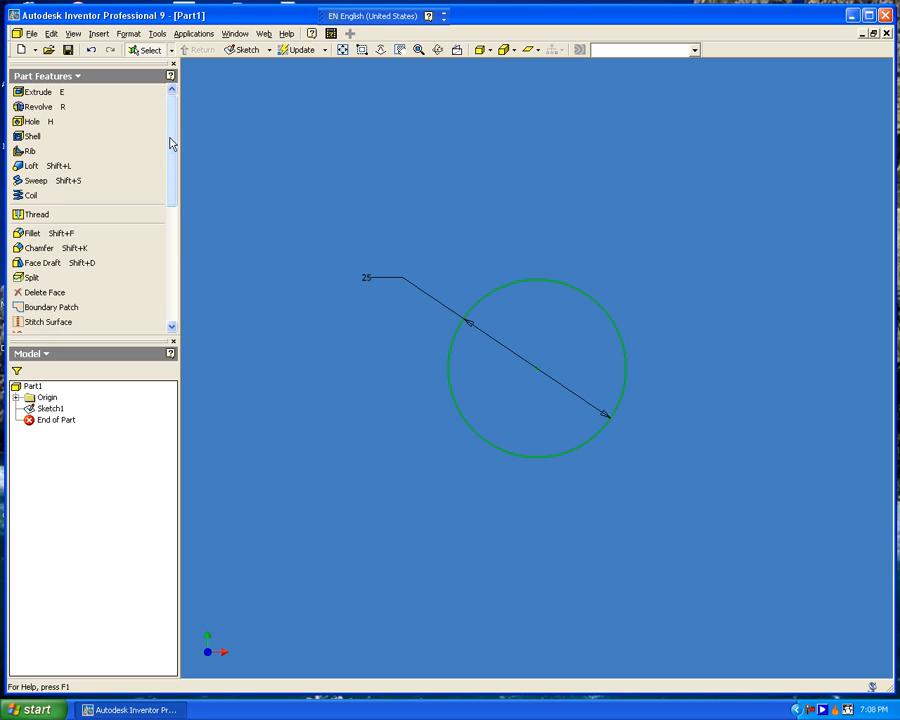
click(37, 92)
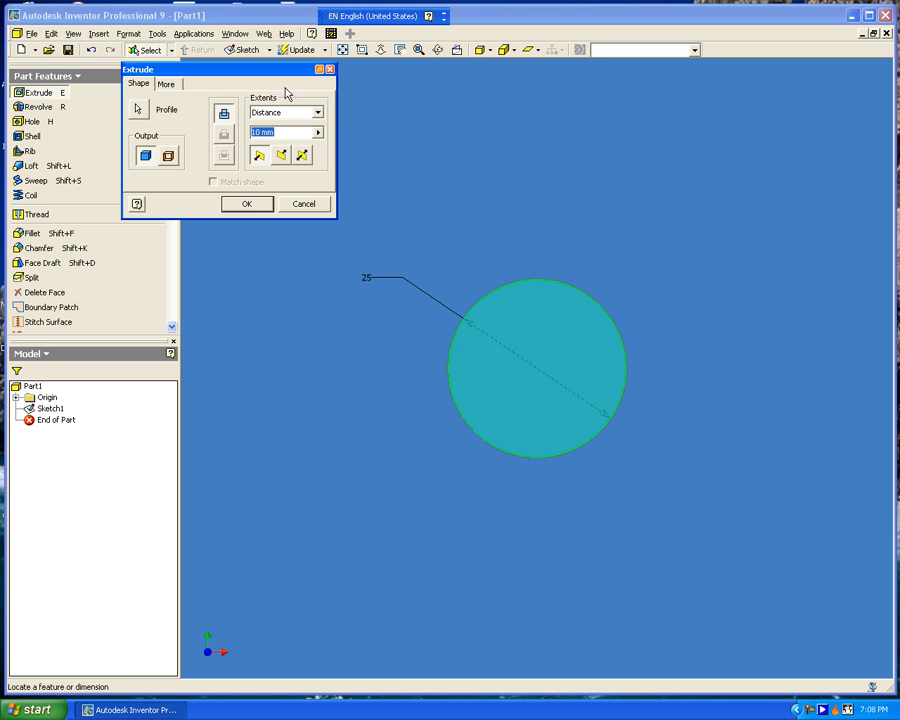
drag(264, 73, 373, 103)
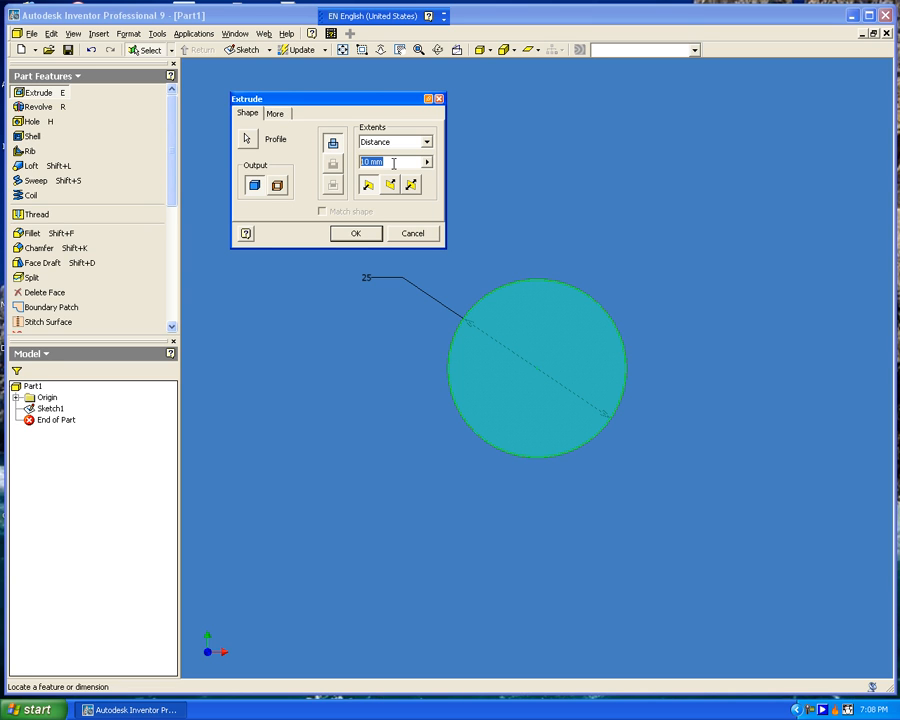
text(25)
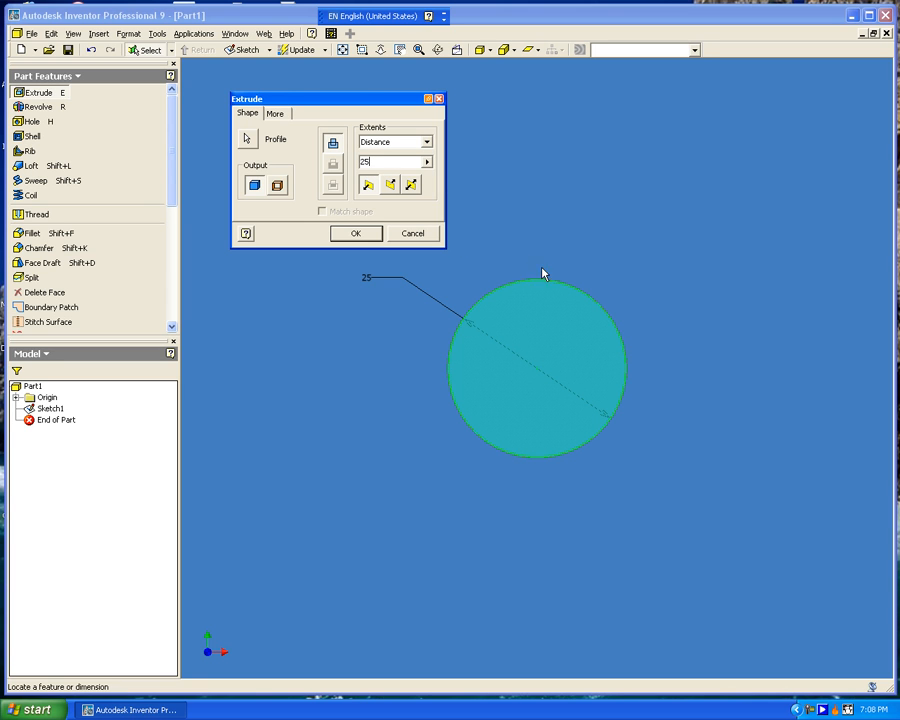
Preview the reversed and symmetric extrusion directions, restore the original direction and create the 25 mm cylinder
click(437, 50)
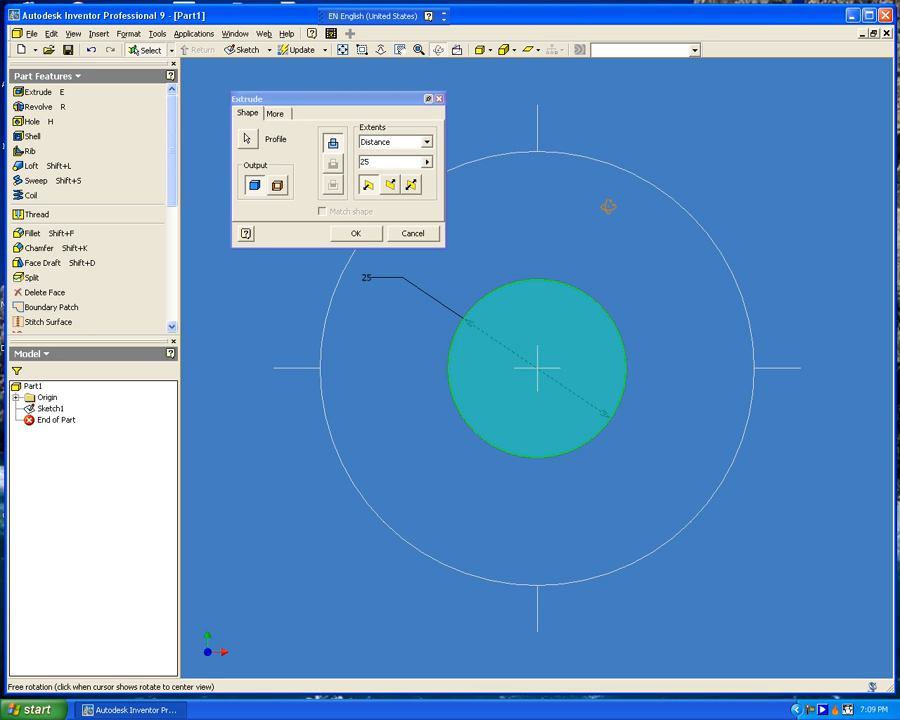
drag(608, 207, 518, 277)
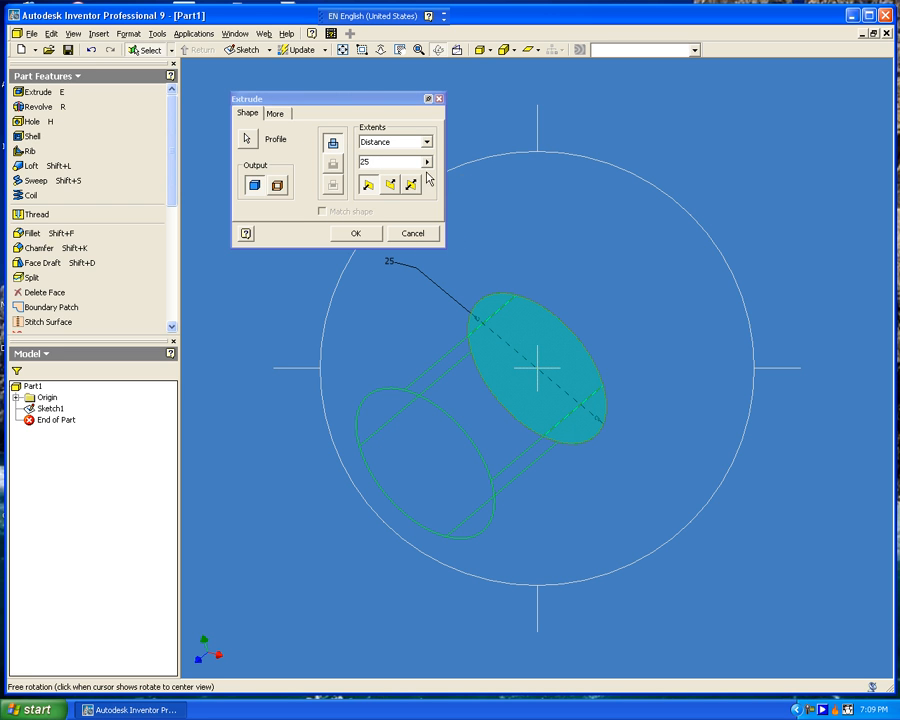
drag(593, 266, 750, 194)
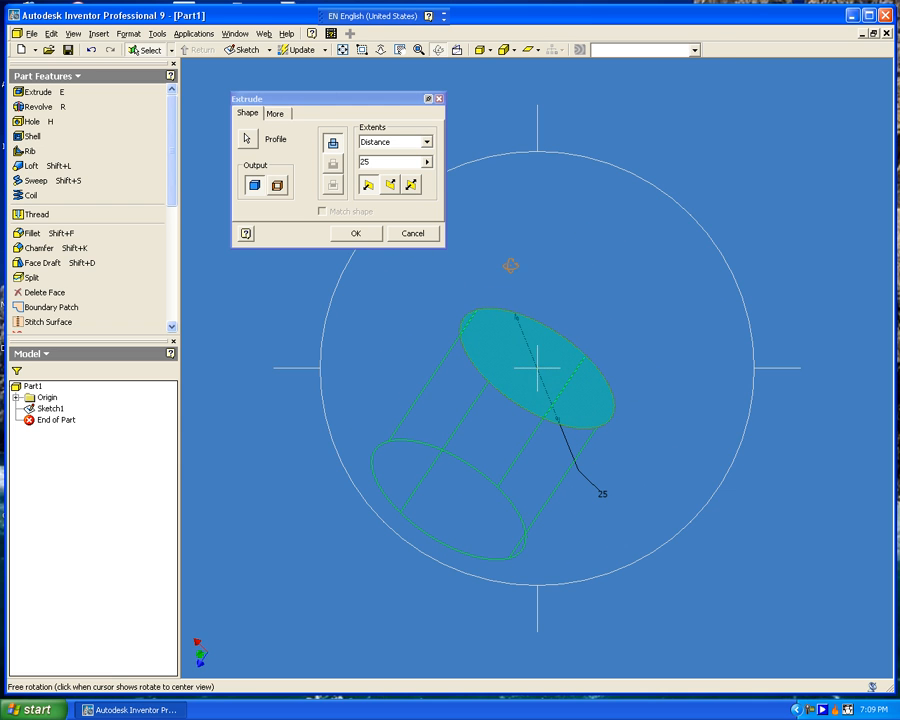
key(Escape)
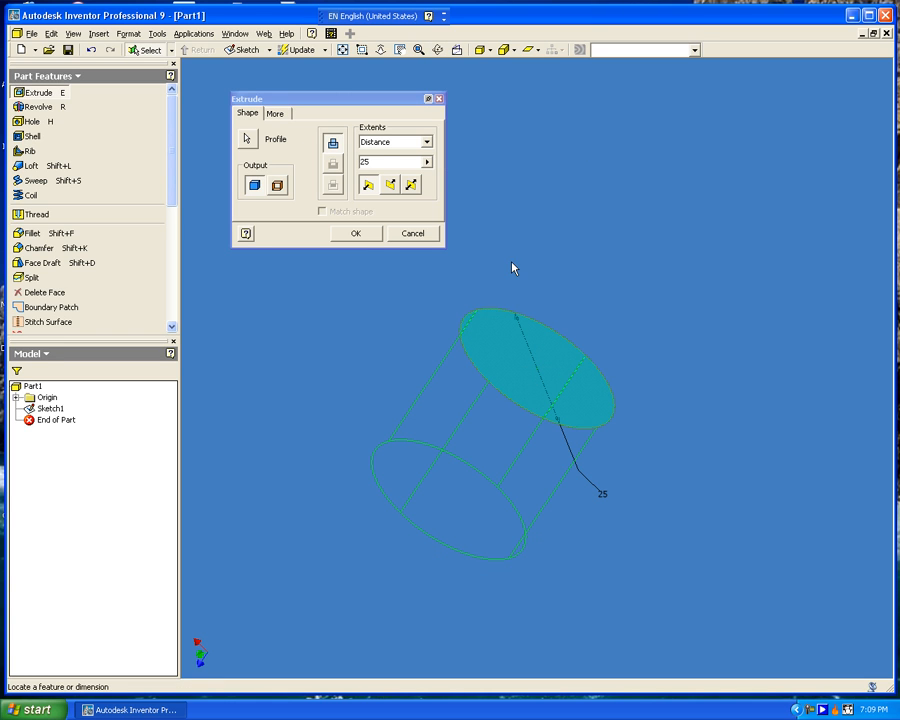
click(391, 185)
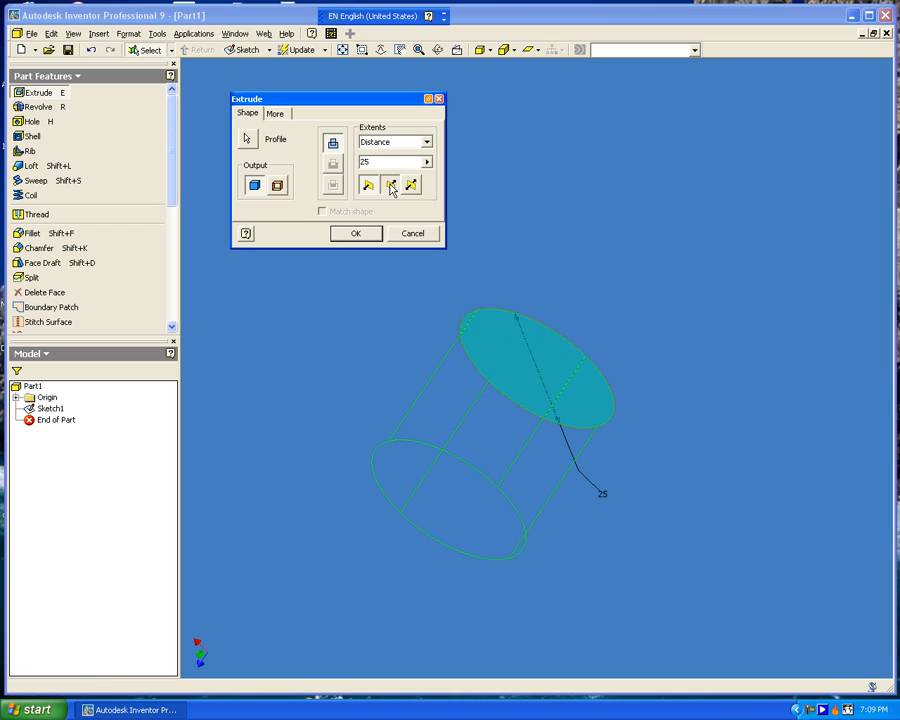
click(368, 186)
click(390, 187)
click(410, 186)
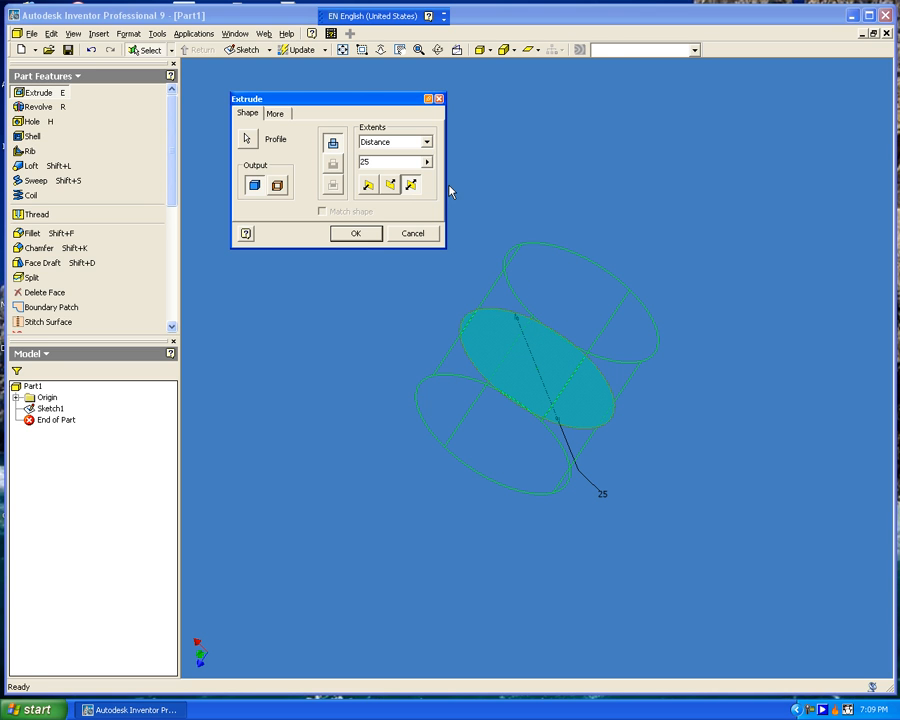
click(369, 186)
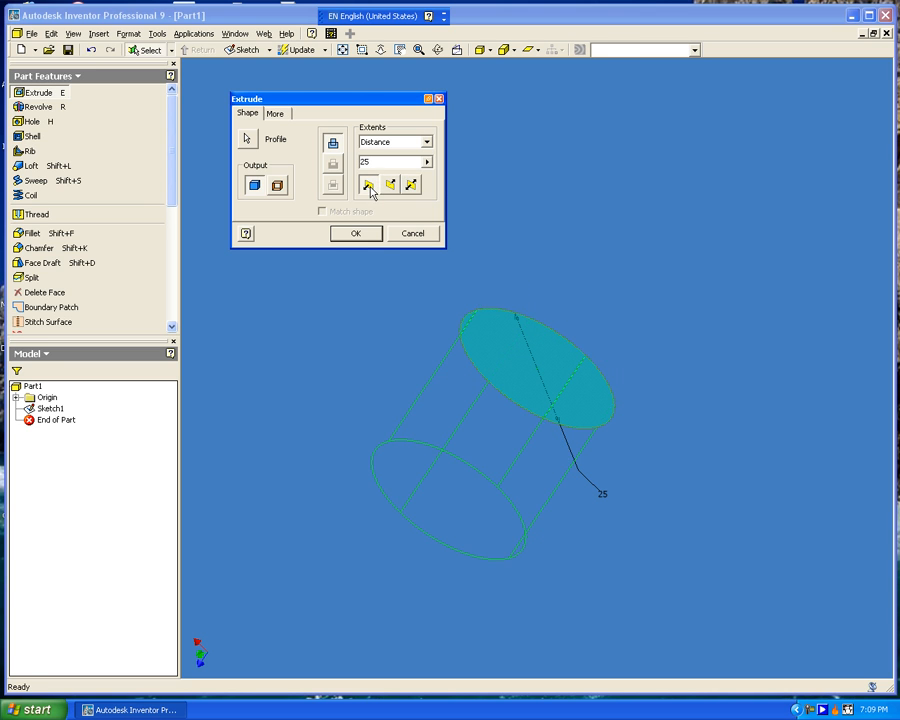
click(361, 237)
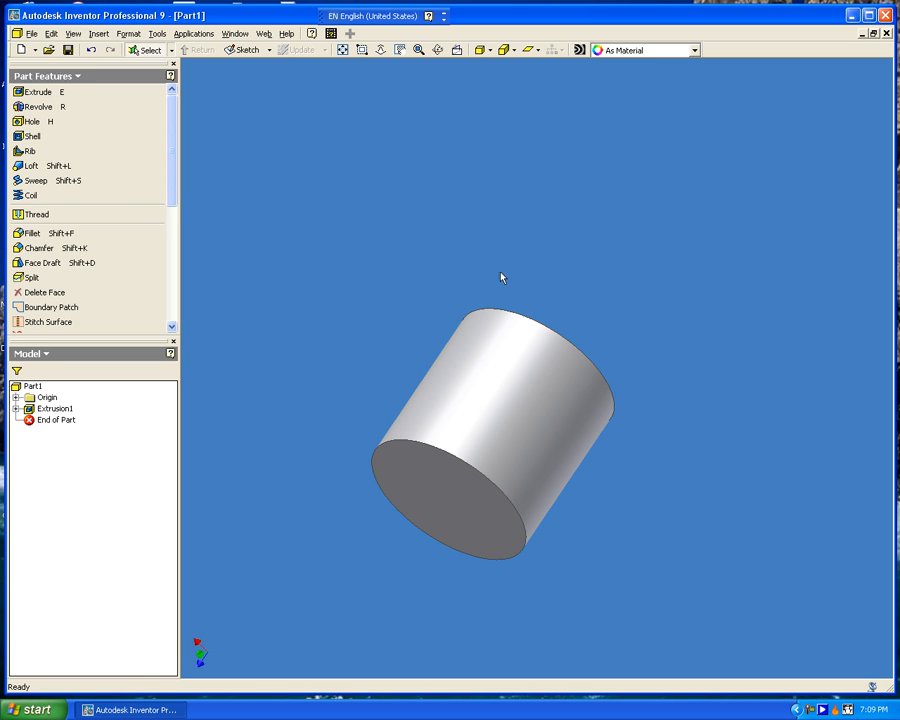
Fillet the circular edge at the near end of the cylinder with a constant 5 mm radius
click(438, 52)
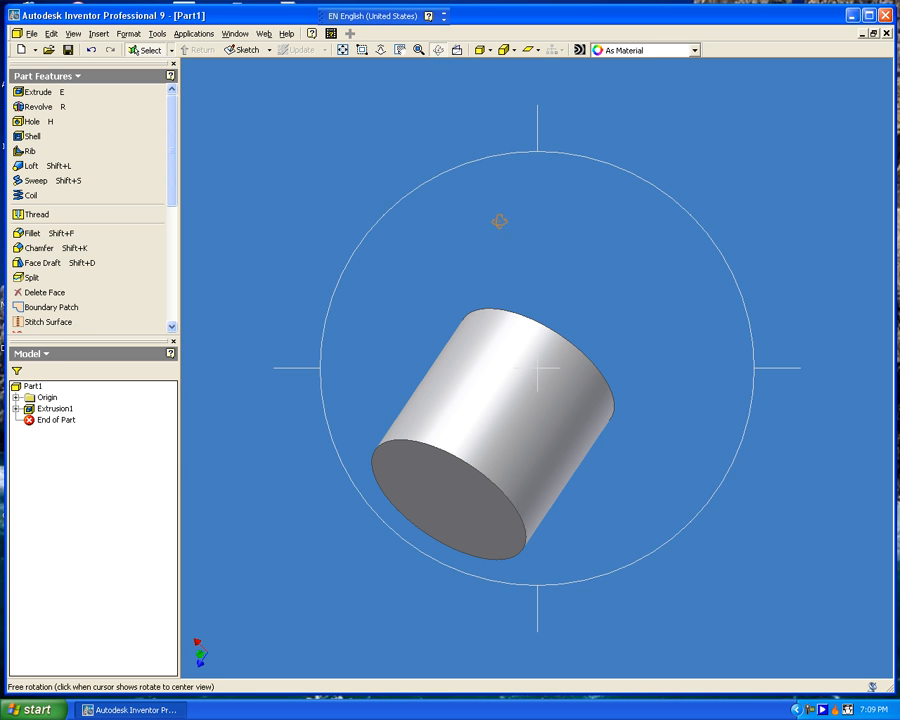
drag(504, 279, 464, 364)
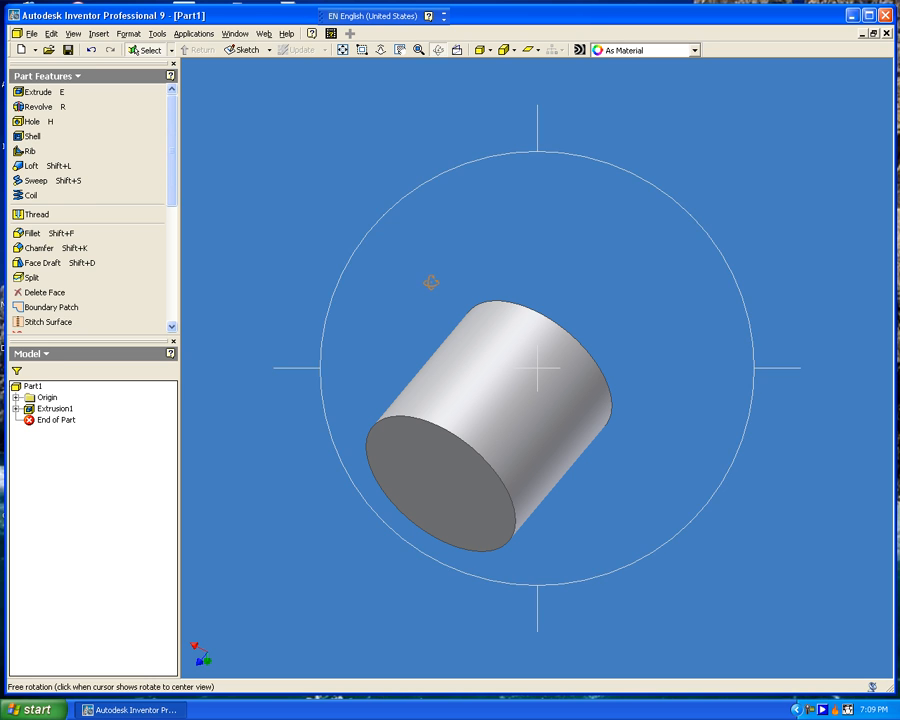
key(Escape)
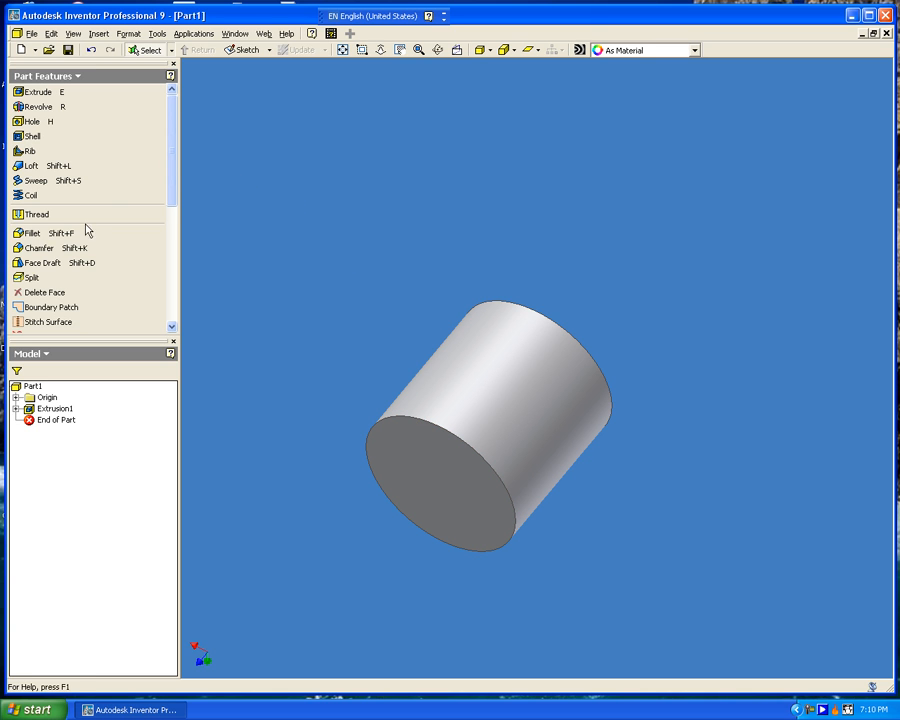
click(35, 235)
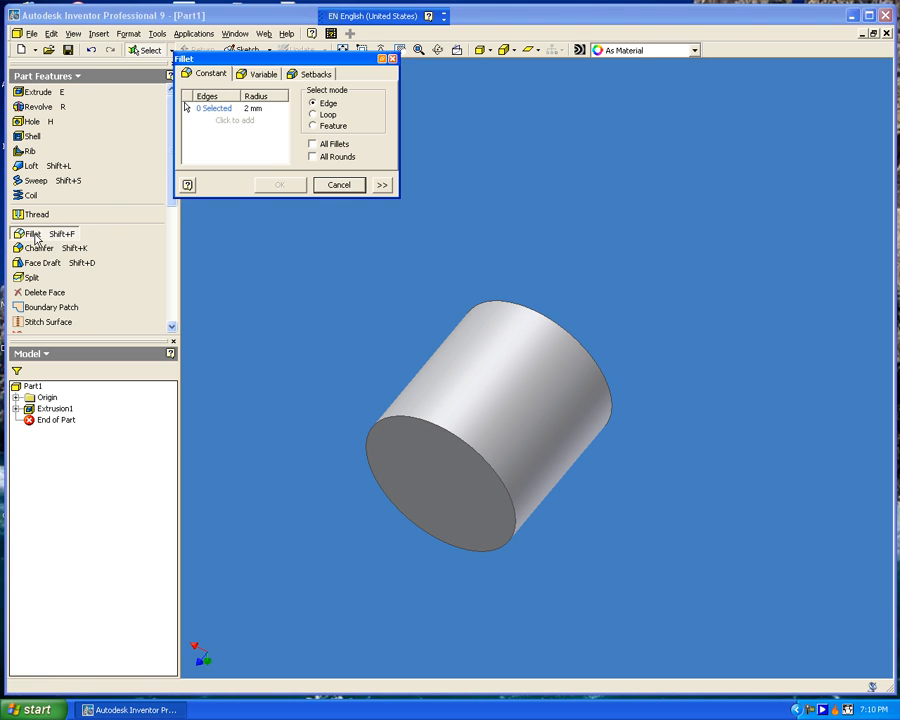
click(252, 108)
text(5)
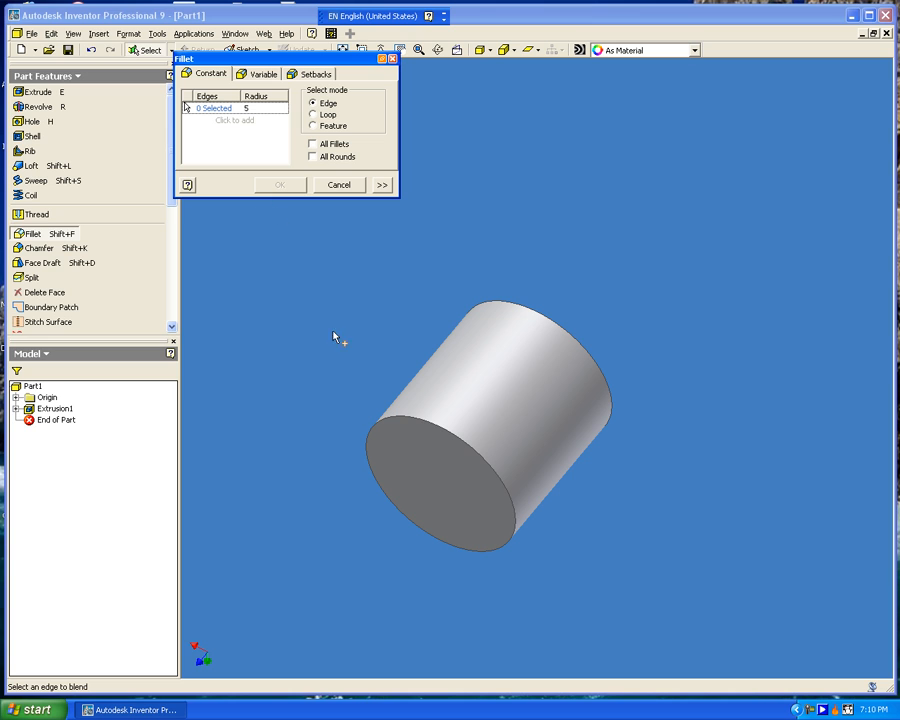
click(408, 423)
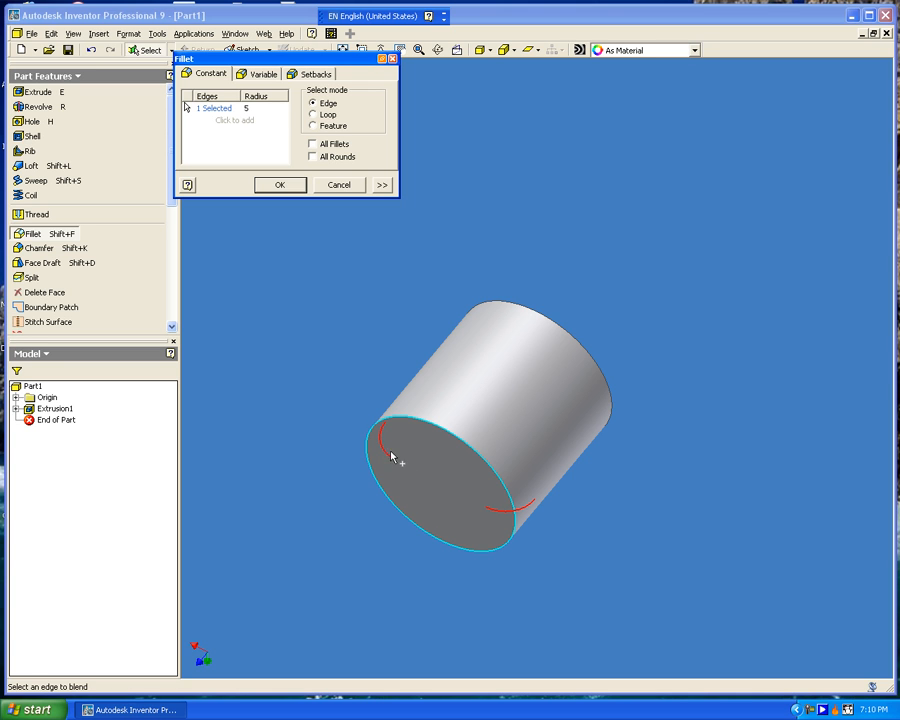
click(279, 186)
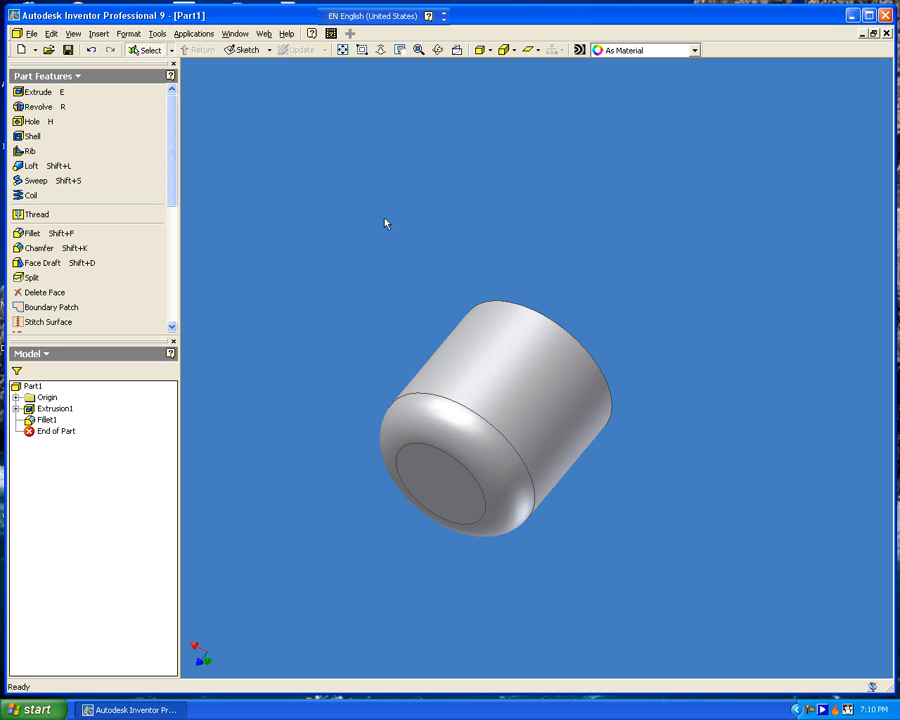
Examine the filleted cylinder from several directions, ending in an isometric view of its unfilleted end face
click(437, 50)
drag(534, 279, 454, 376)
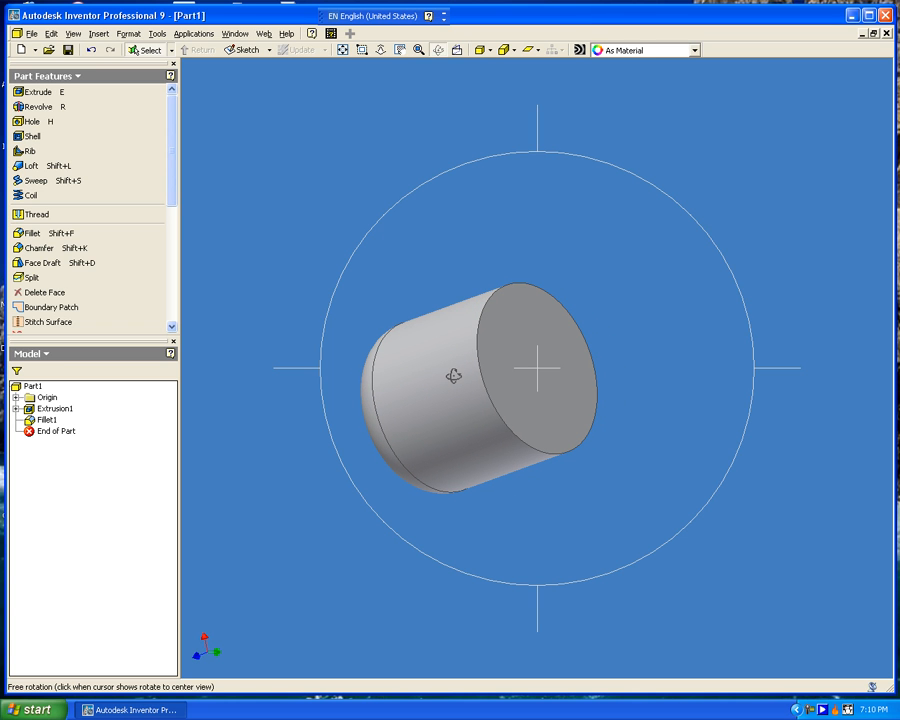
drag(590, 270, 483, 278)
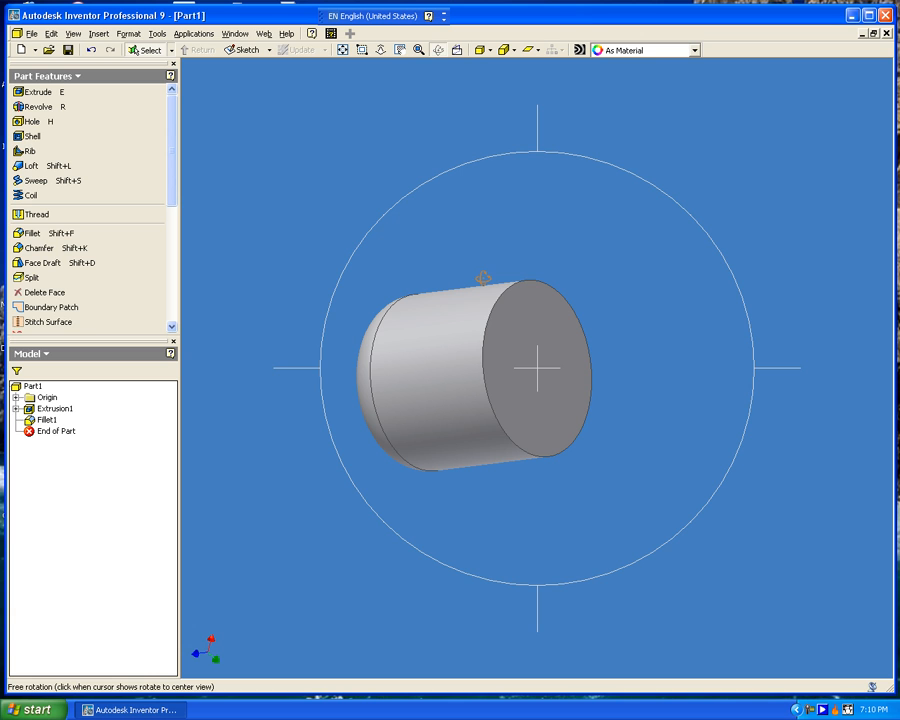
key(space)
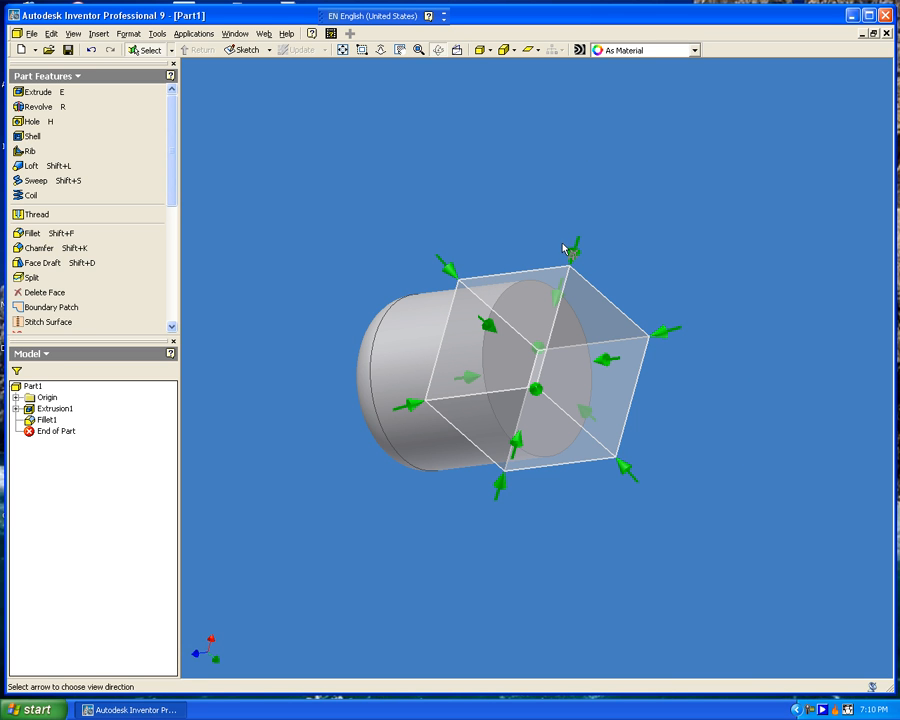
click(606, 359)
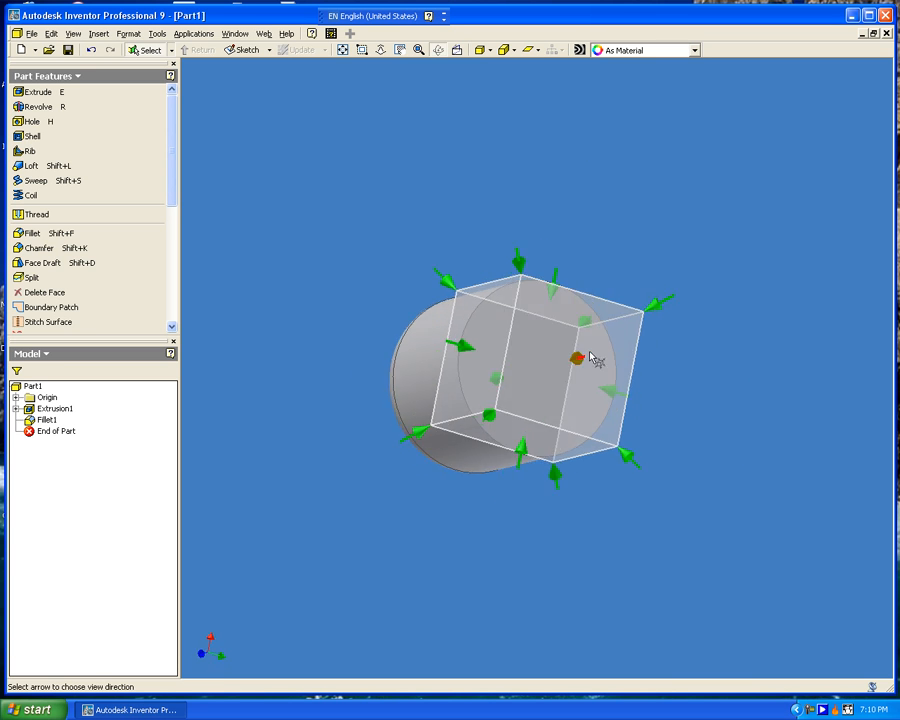
click(537, 460)
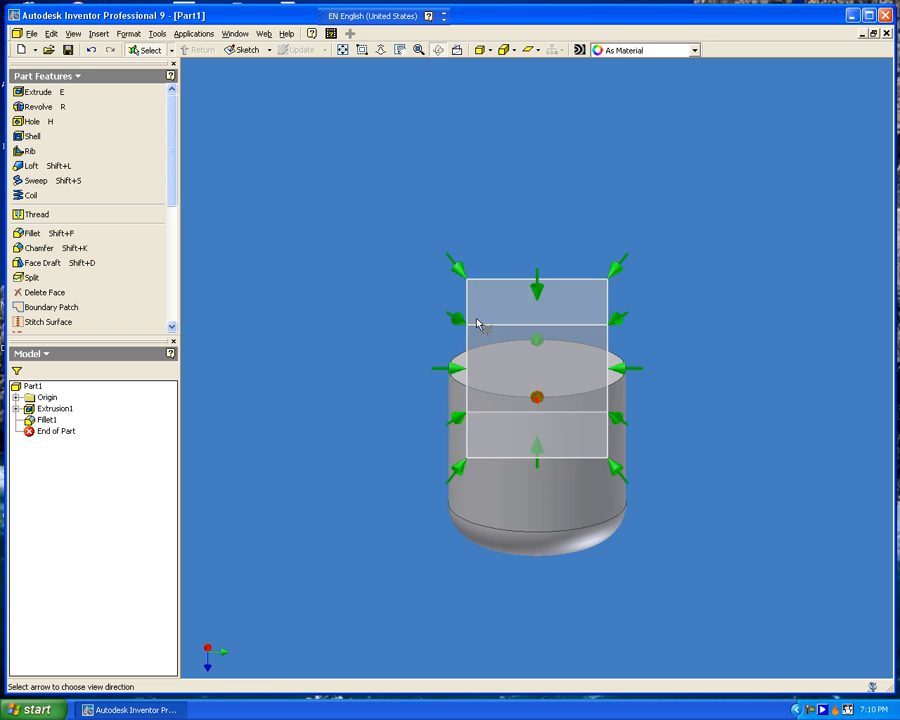
click(462, 291)
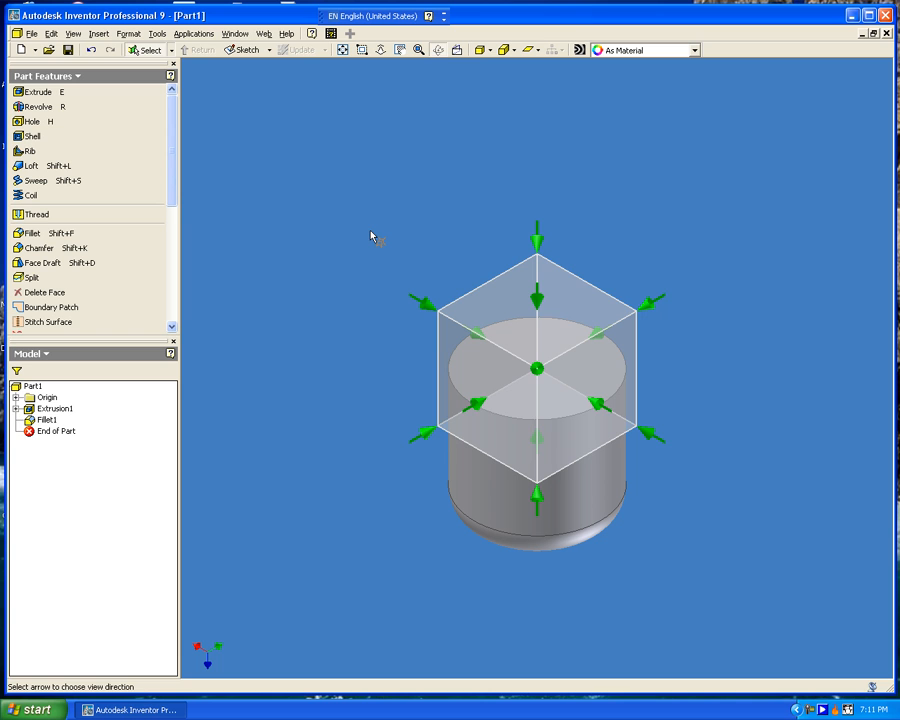
key(Escape)
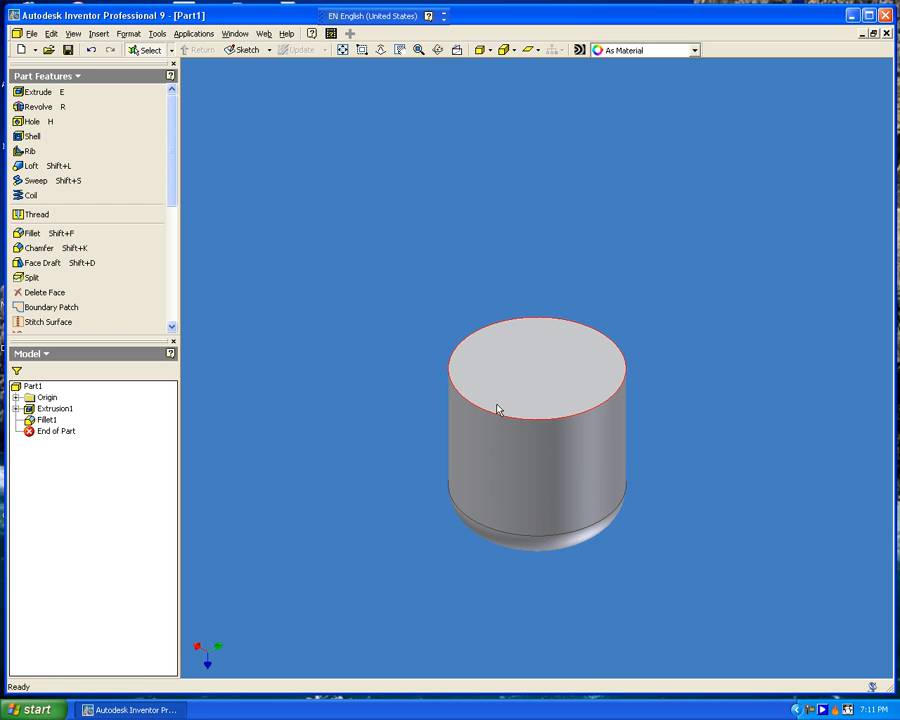
Chamfer the circular edge at the cylinder's unfilleted end with an equal distance of 5 mm
click(62, 249)
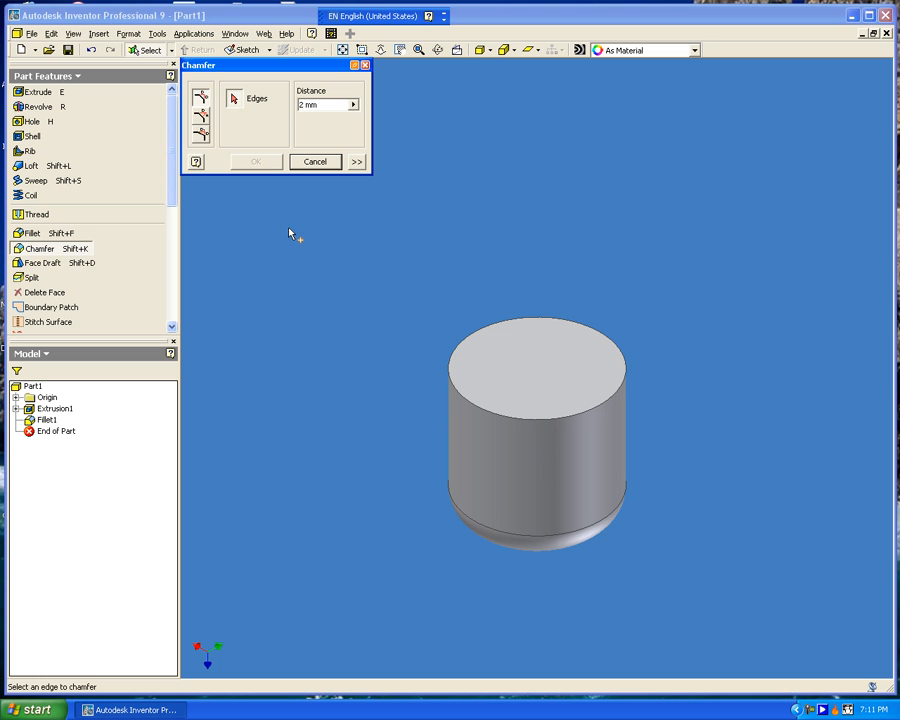
drag(322, 106, 271, 110)
text(5)
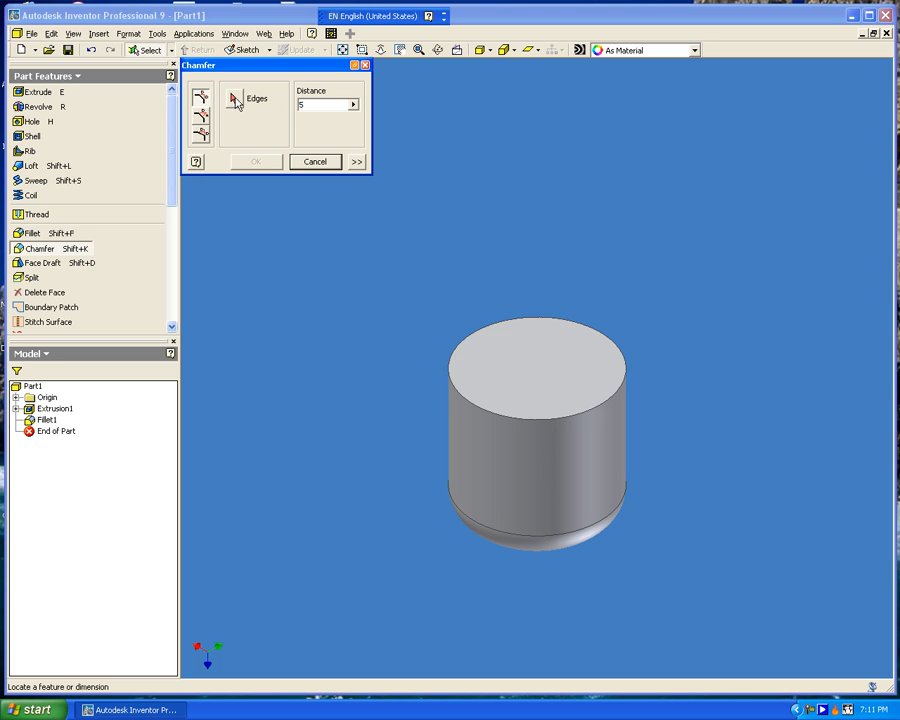
click(237, 102)
click(451, 381)
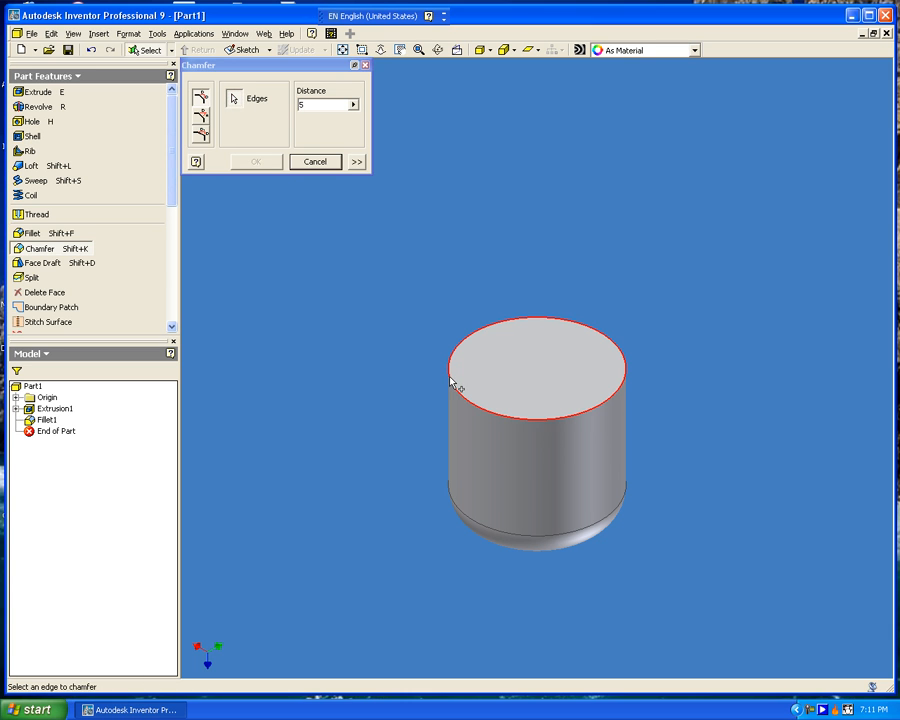
click(256, 162)
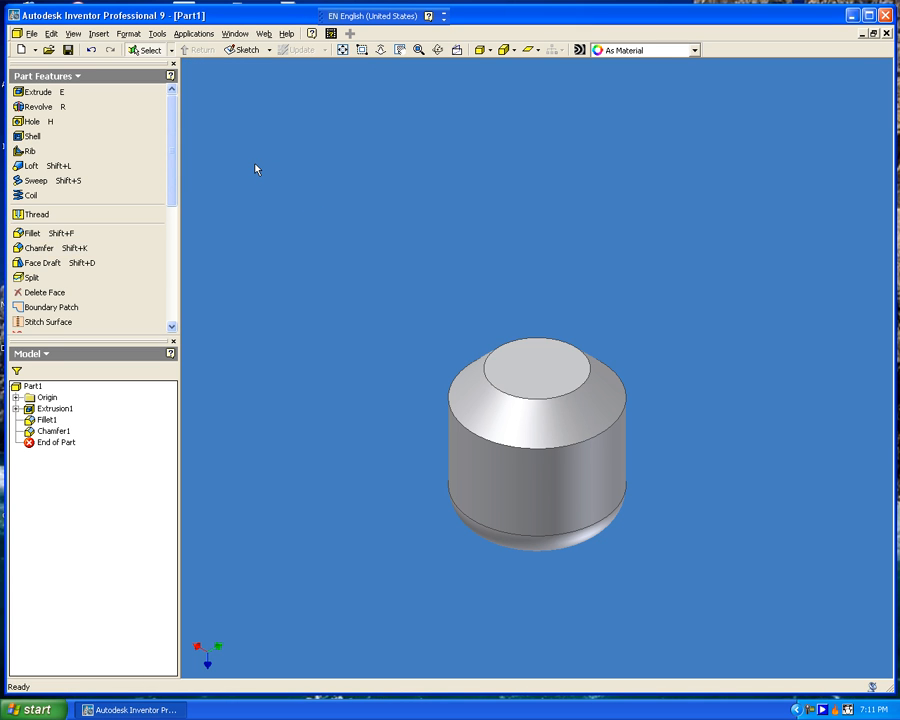
Try several colour styles on the part and apply Black Chrome
click(438, 50)
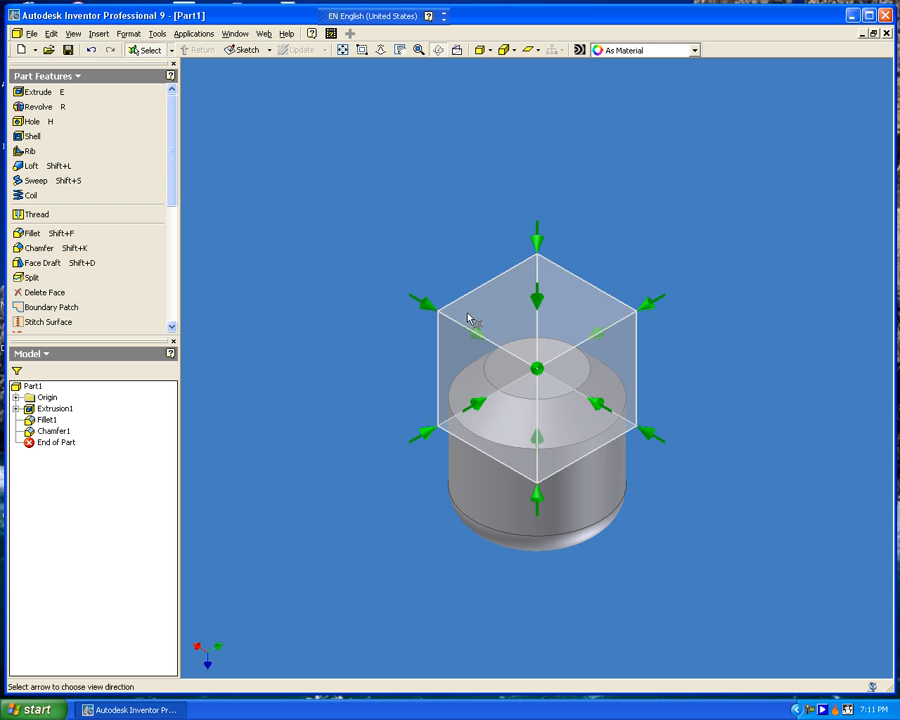
key(space)
drag(438, 277, 585, 257)
key(Escape)
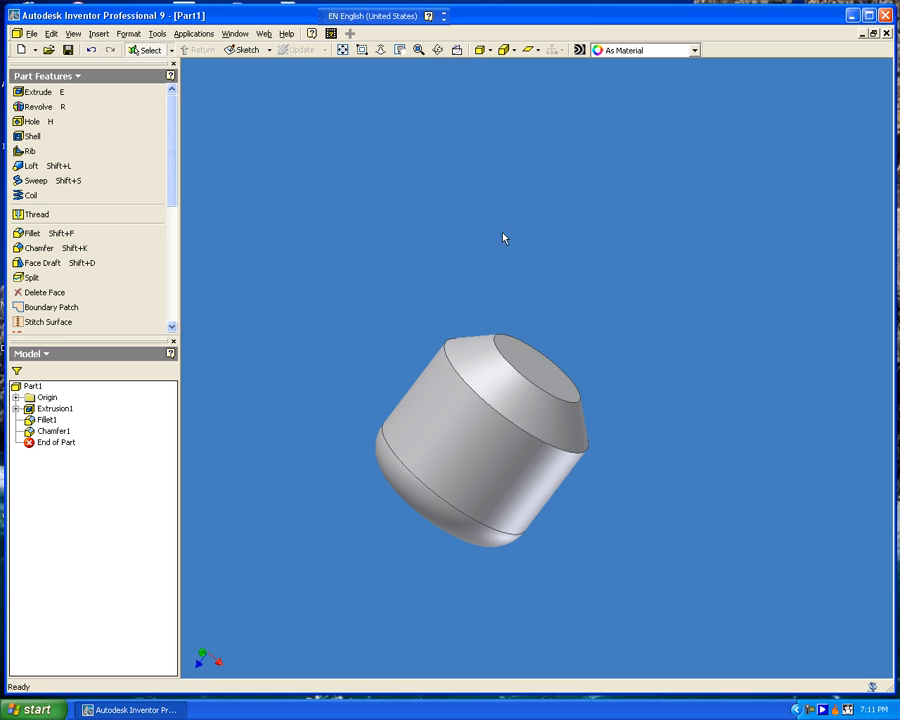
click(694, 50)
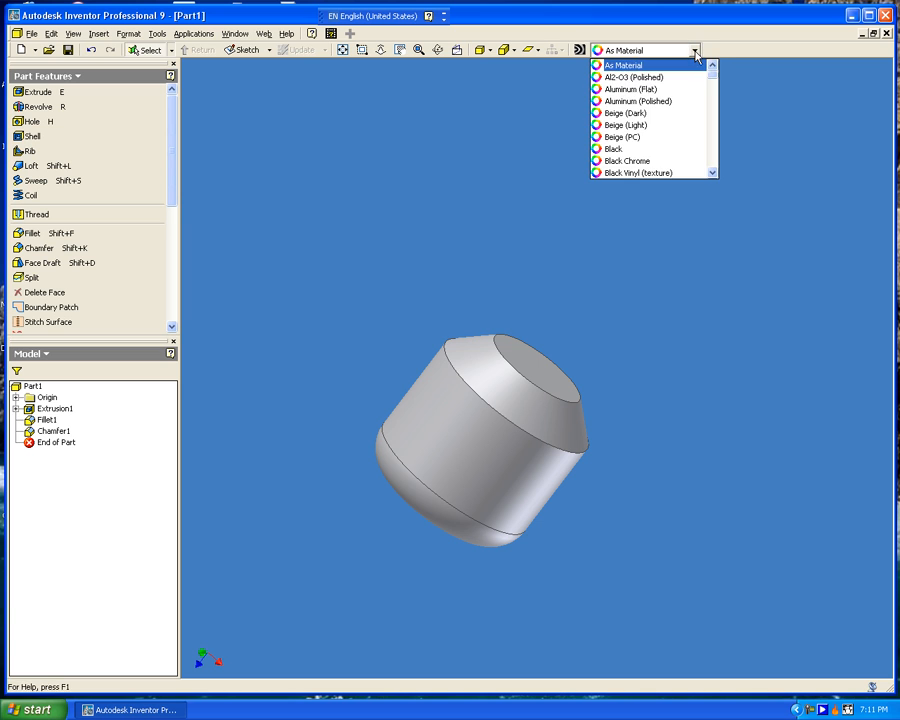
click(629, 101)
key(Down)
key(Down)
key(Down)
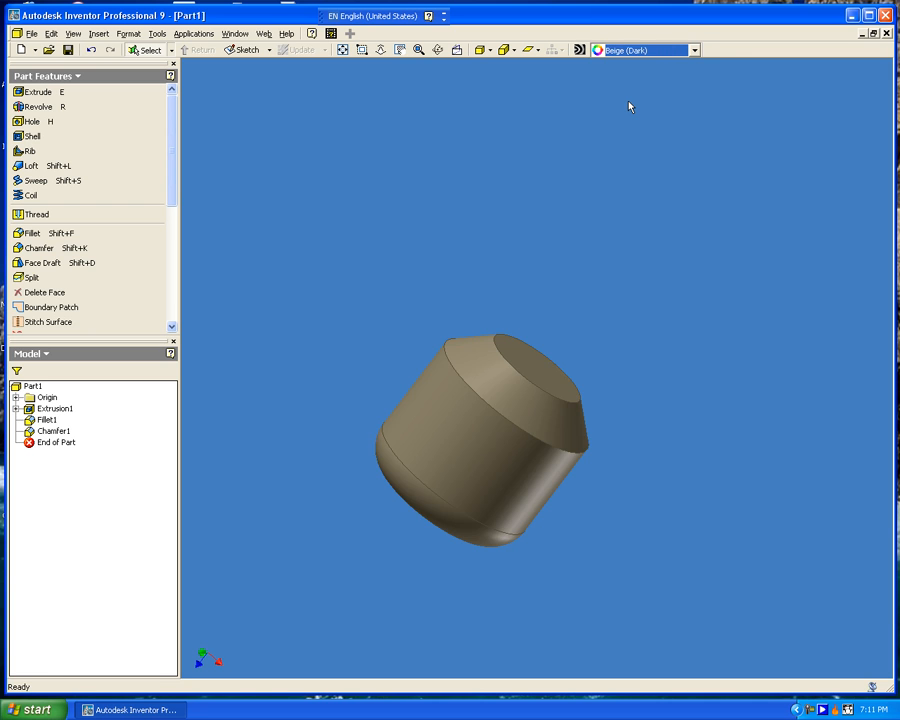
key(Down)
key(Down)
key(Down)
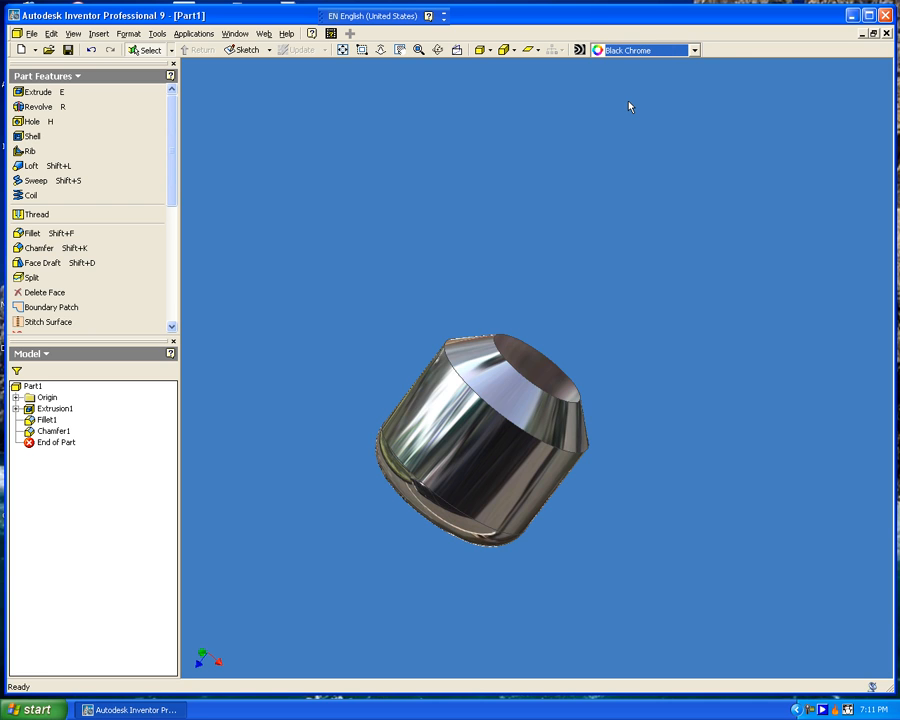
key(Up)
key(Return)
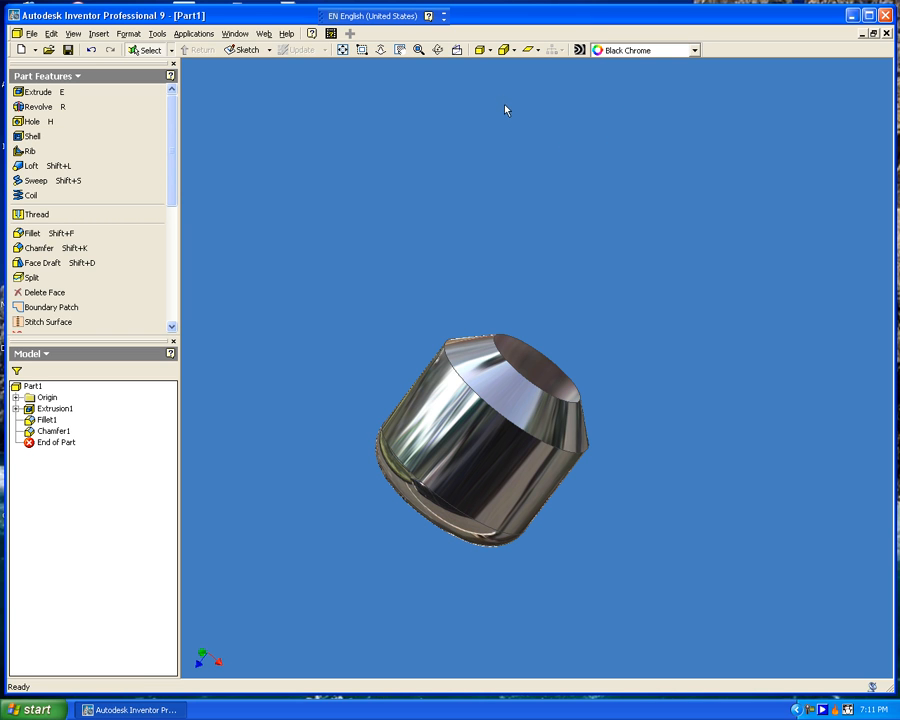
View the chamfered end straight on and start a new sketch on its flat circular face
click(437, 50)
key(space)
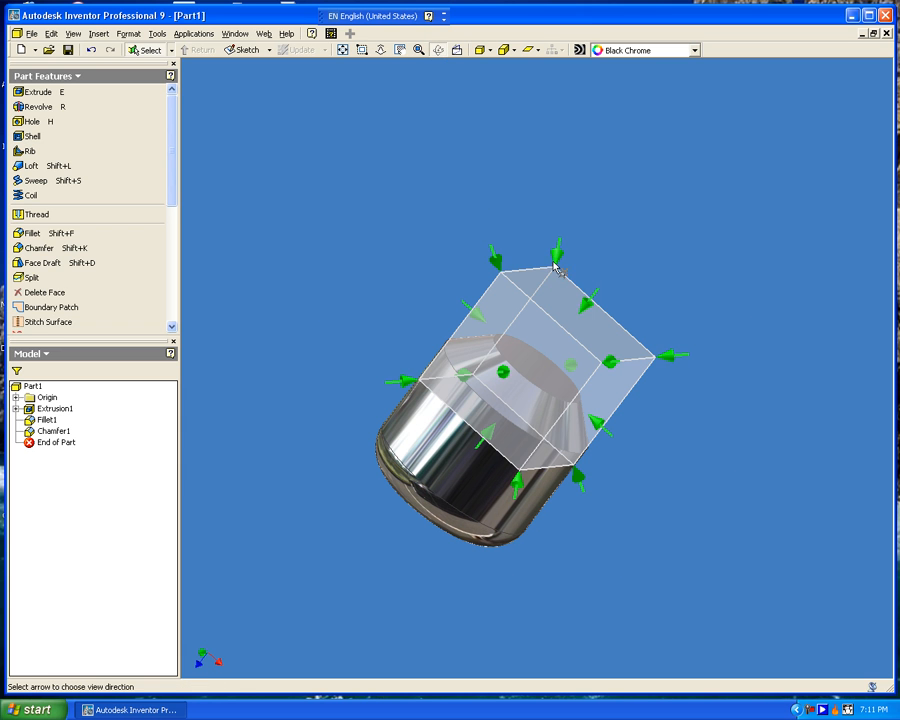
click(587, 304)
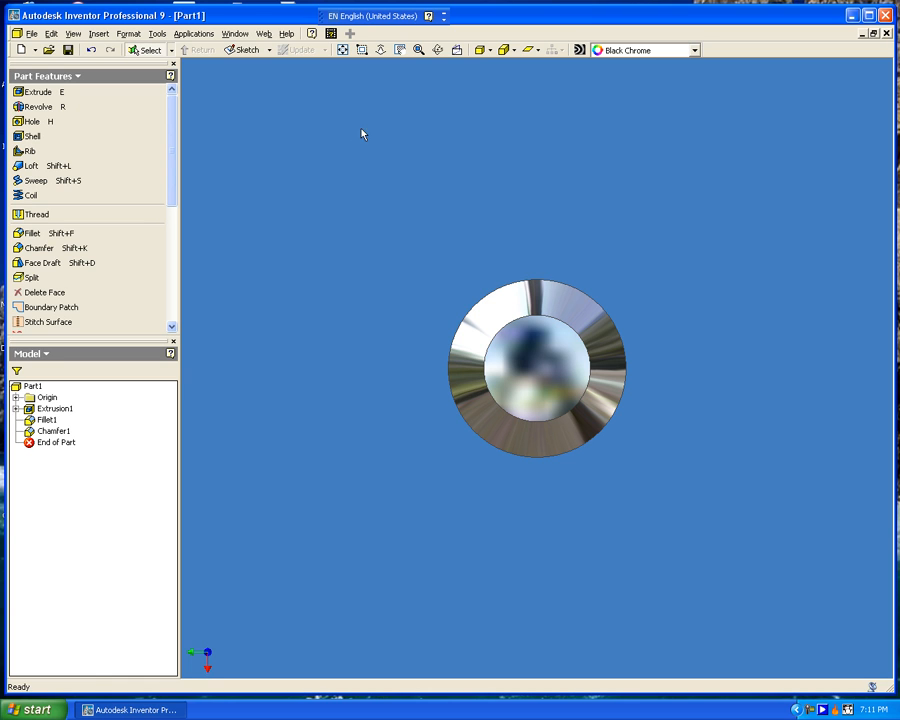
click(245, 51)
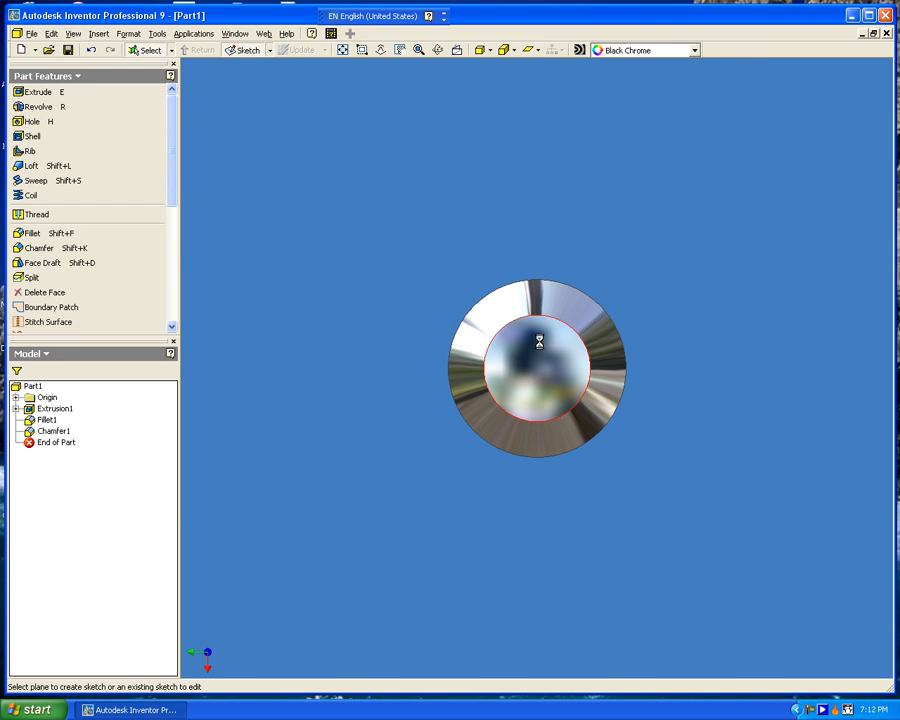
click(541, 346)
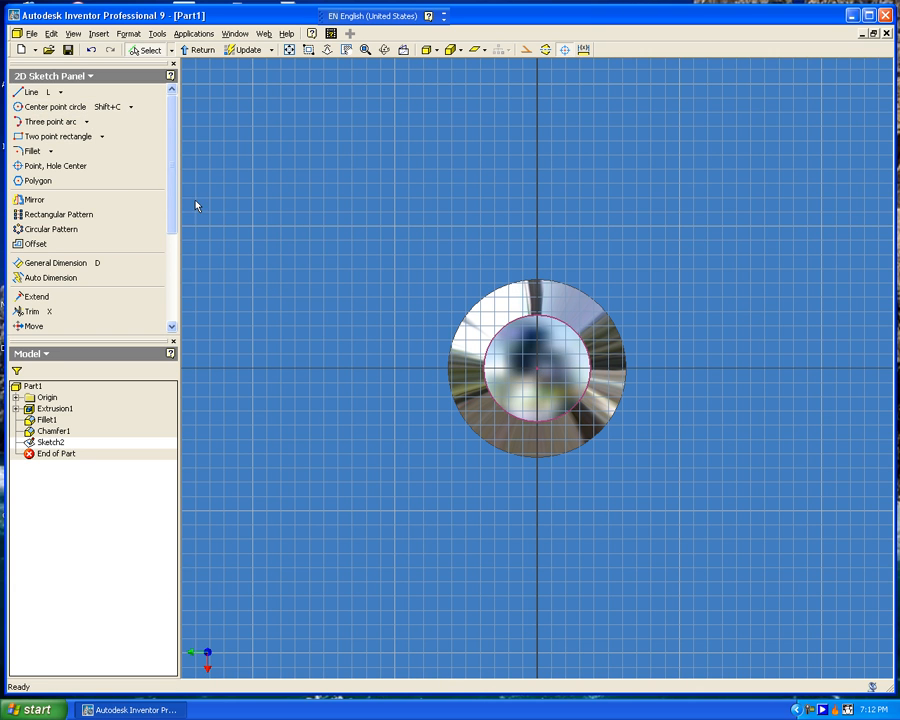
click(40, 140)
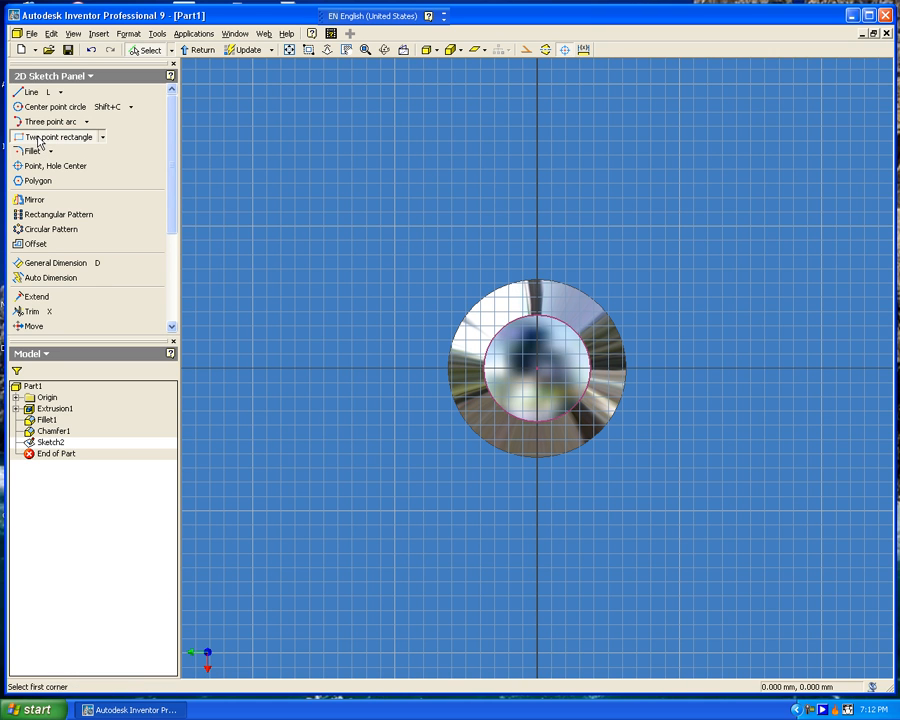
click(102, 140)
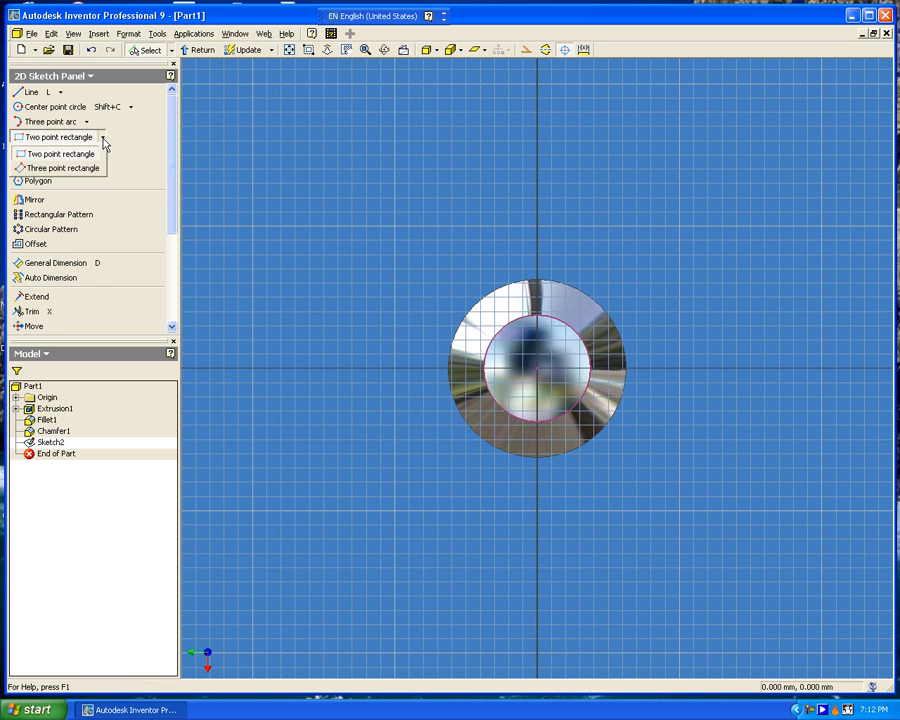
click(103, 141)
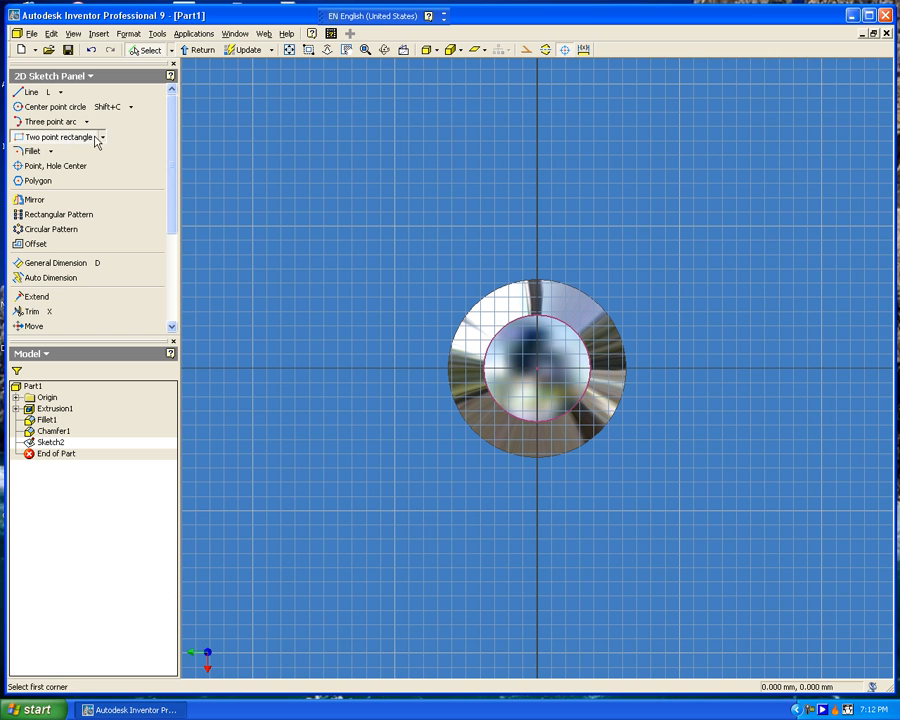
click(102, 138)
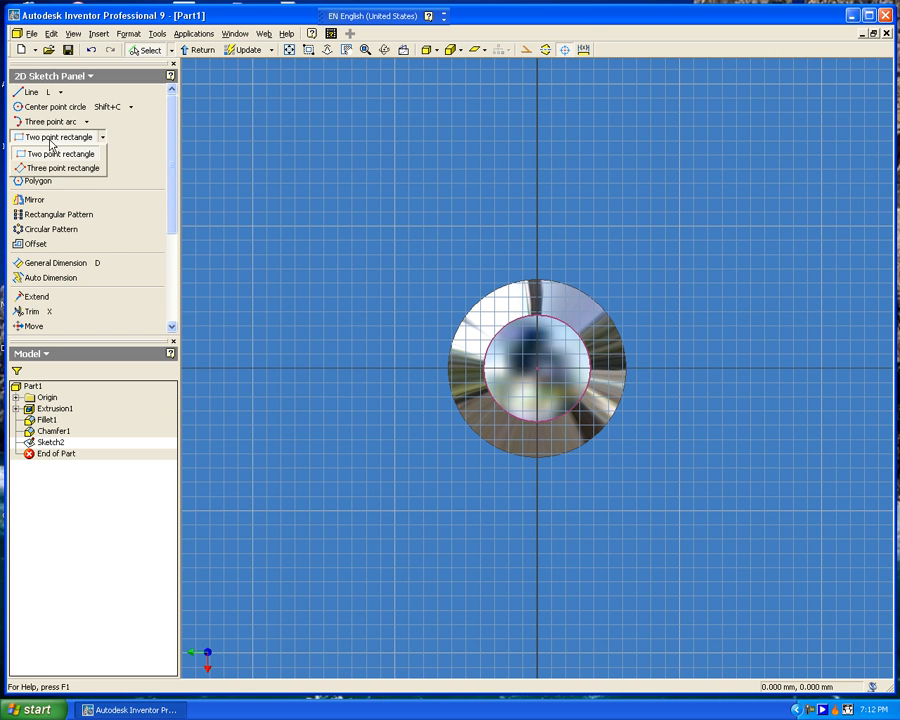
Sketch a center point circle about 6 mm in diameter, centred on the chamfered end's flat face
click(58, 107)
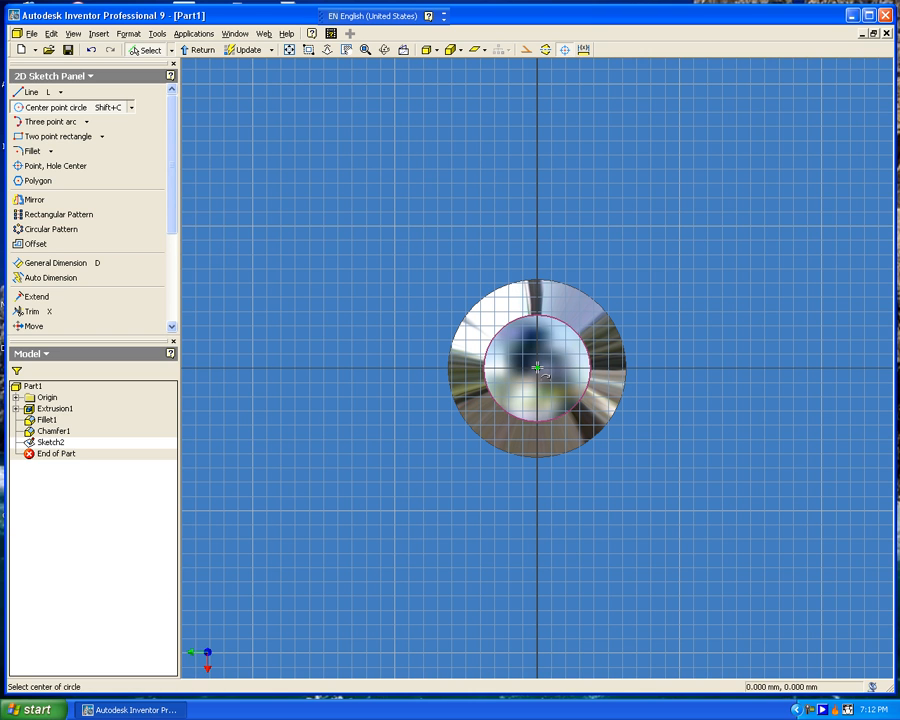
click(537, 368)
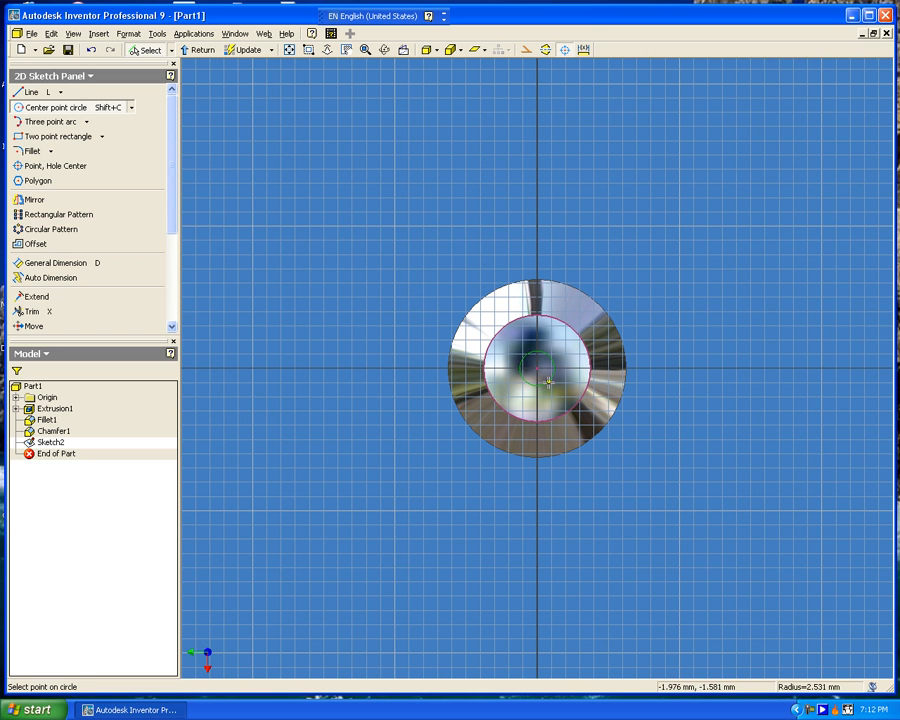
click(548, 384)
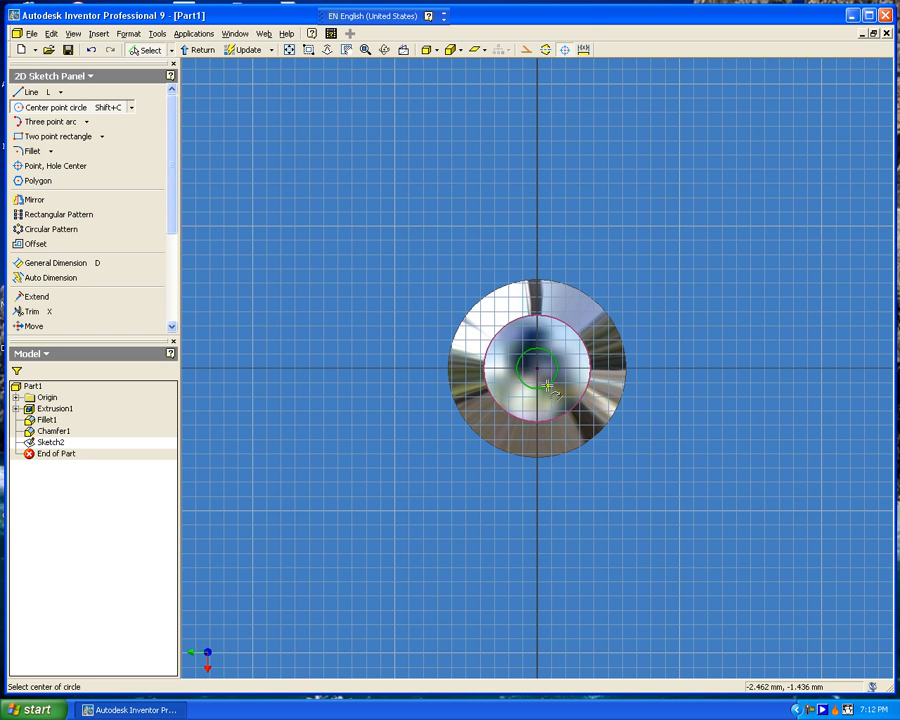
Dimension the sketched circle's diameter to 5 mm and finish the sketch
click(44, 264)
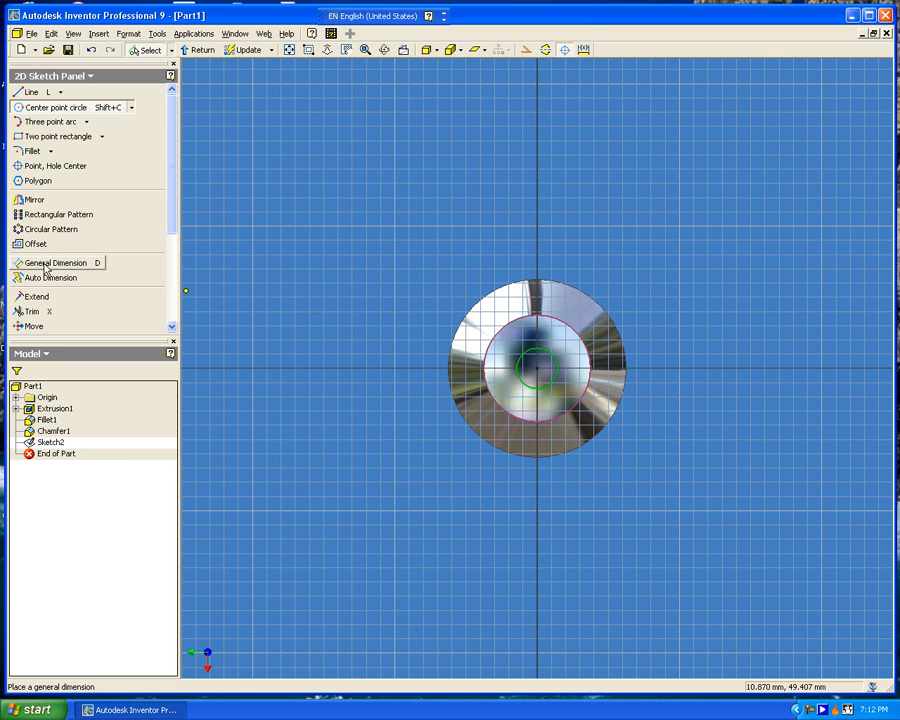
click(44, 264)
click(556, 366)
click(667, 255)
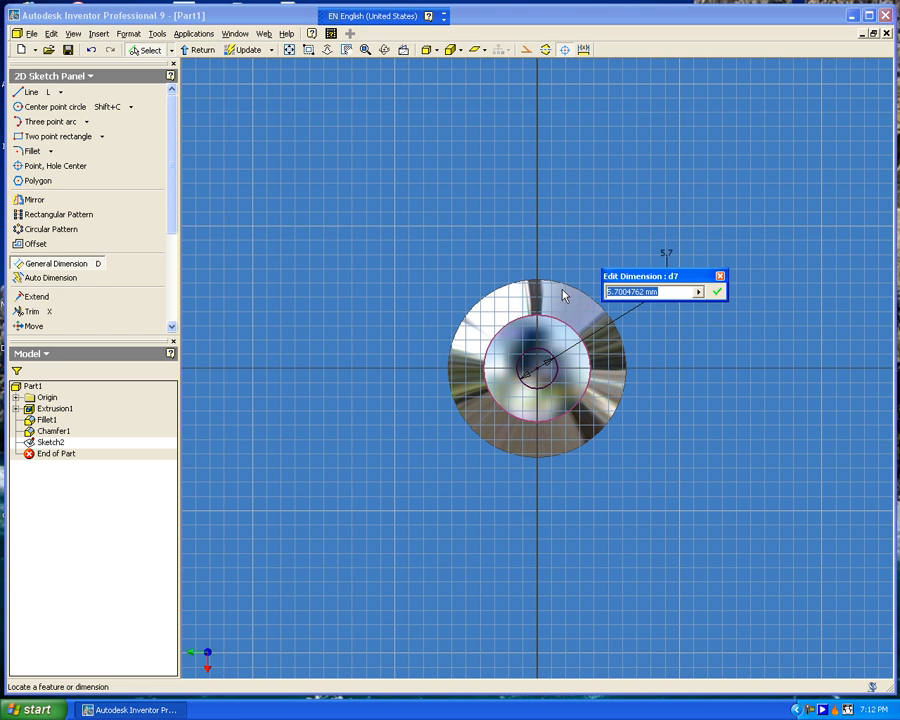
text(5)
click(717, 291)
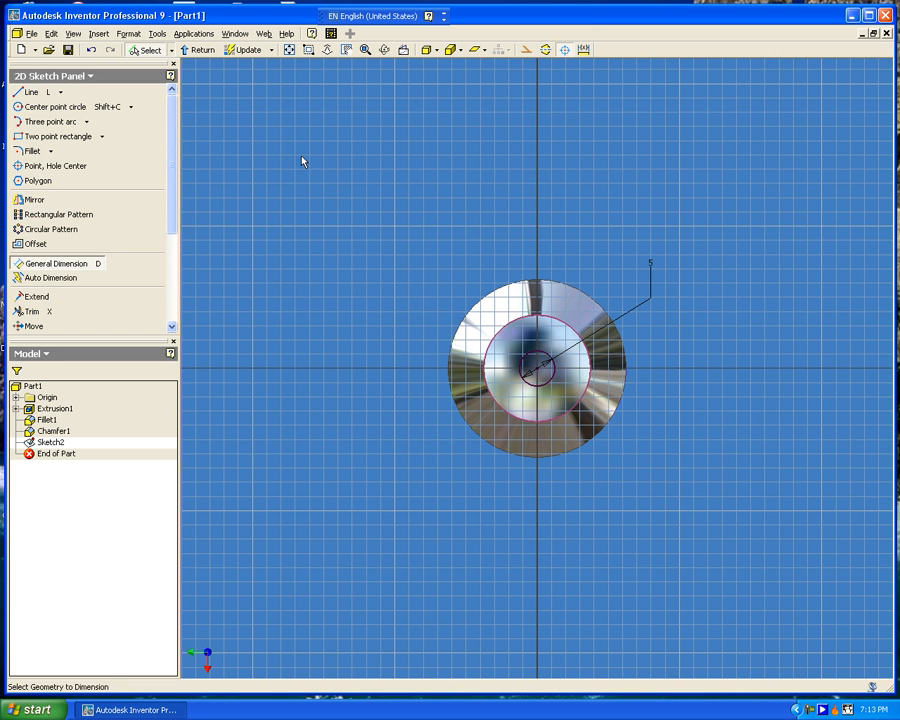
click(197, 50)
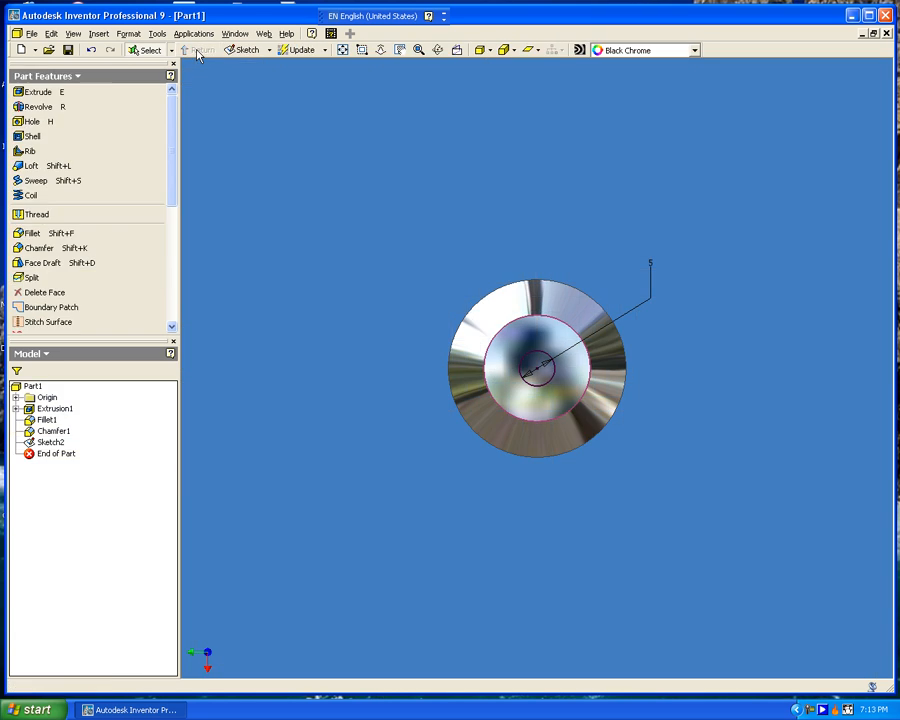
Extrude the 5 mm circle as a cut 25 mm deep into the cylinder from its chamfered end
click(437, 50)
key(space)
drag(425, 294, 484, 259)
key(Escape)
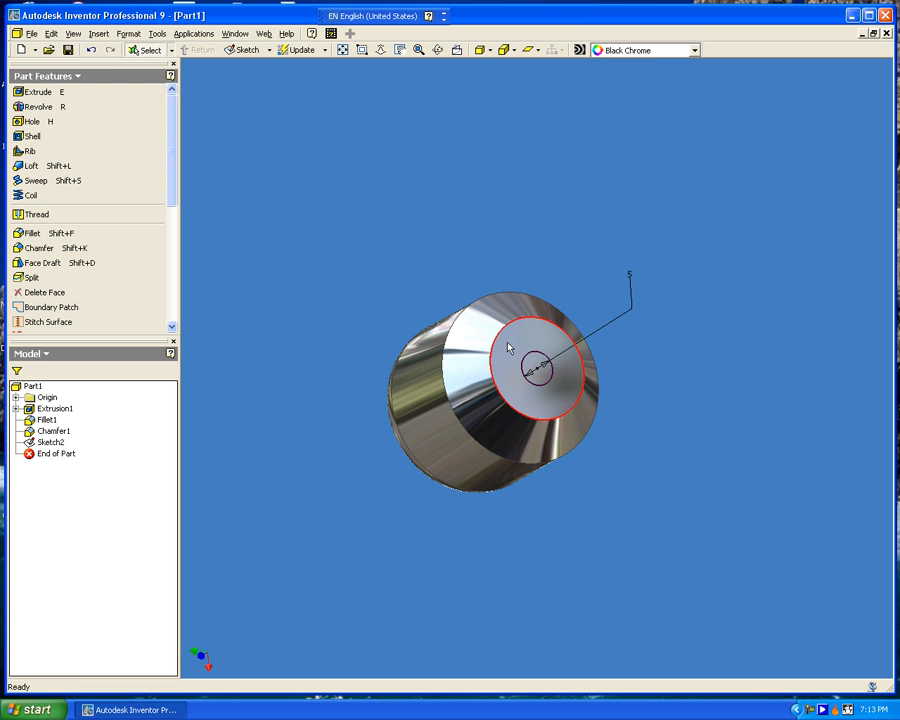
click(60, 92)
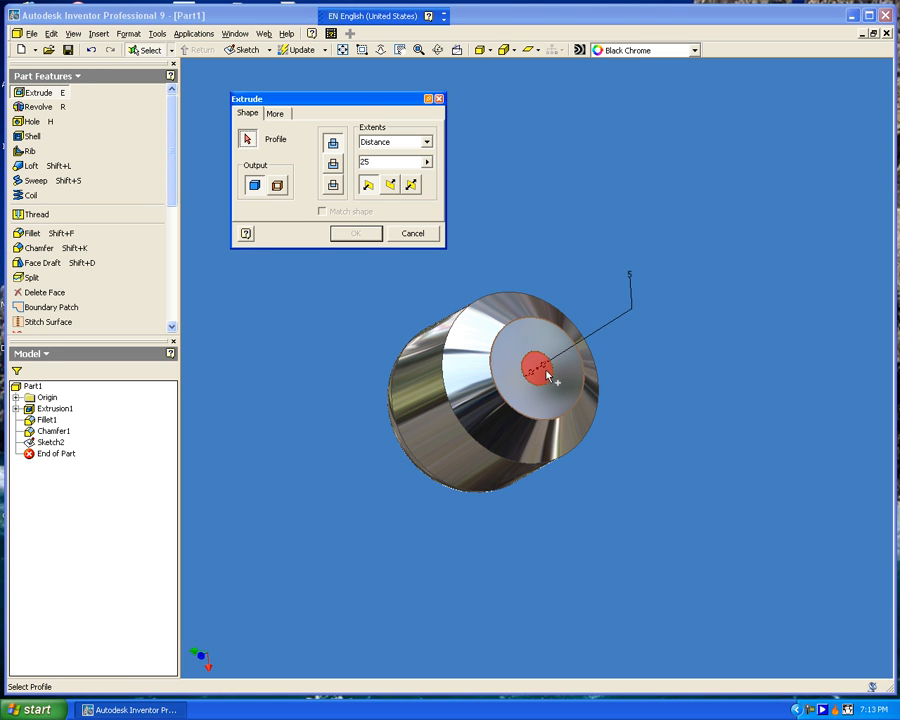
click(333, 166)
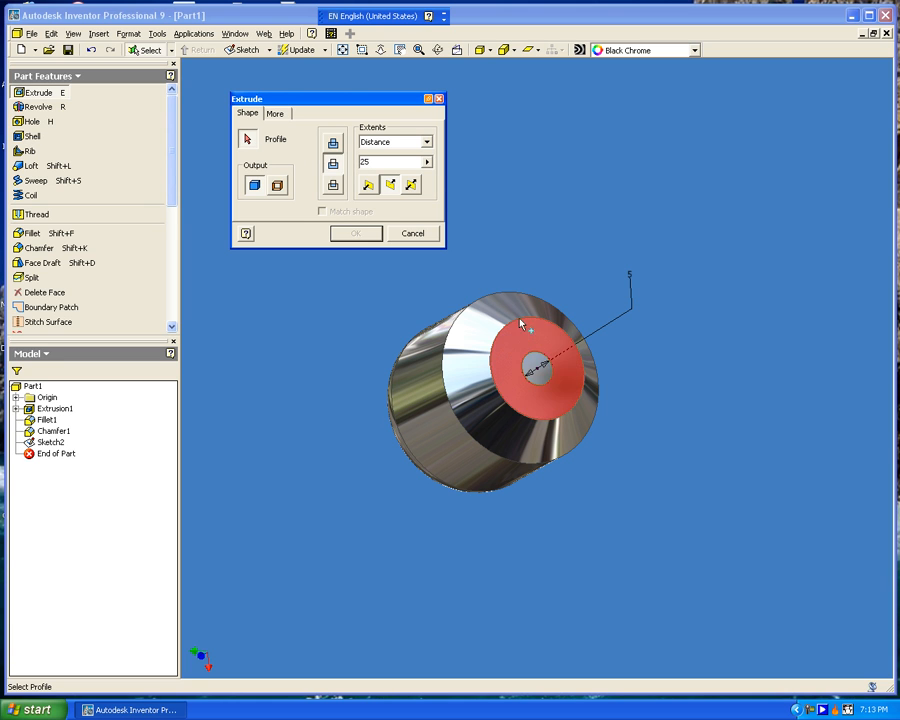
click(541, 370)
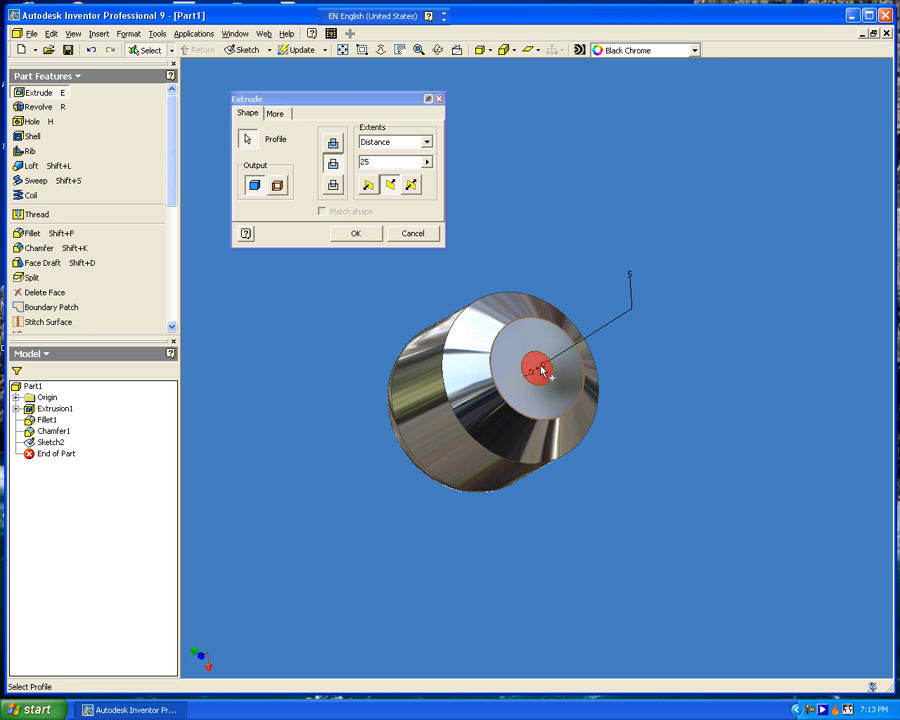
click(358, 236)
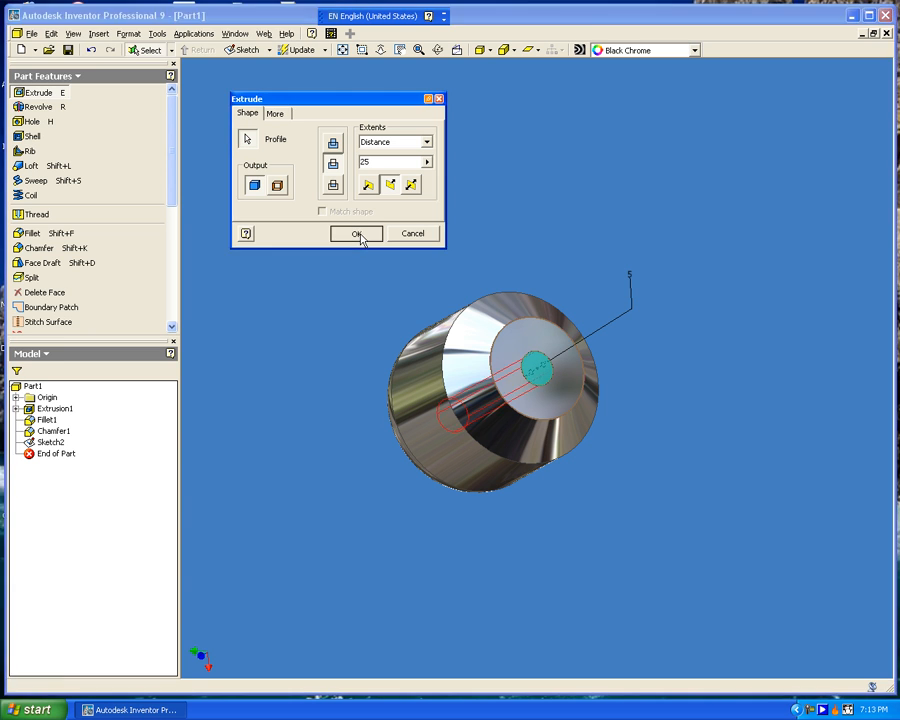
Fillet the circular edges at both ends of the centre hole with a 2 mm radius
click(438, 50)
drag(510, 200, 318, 470)
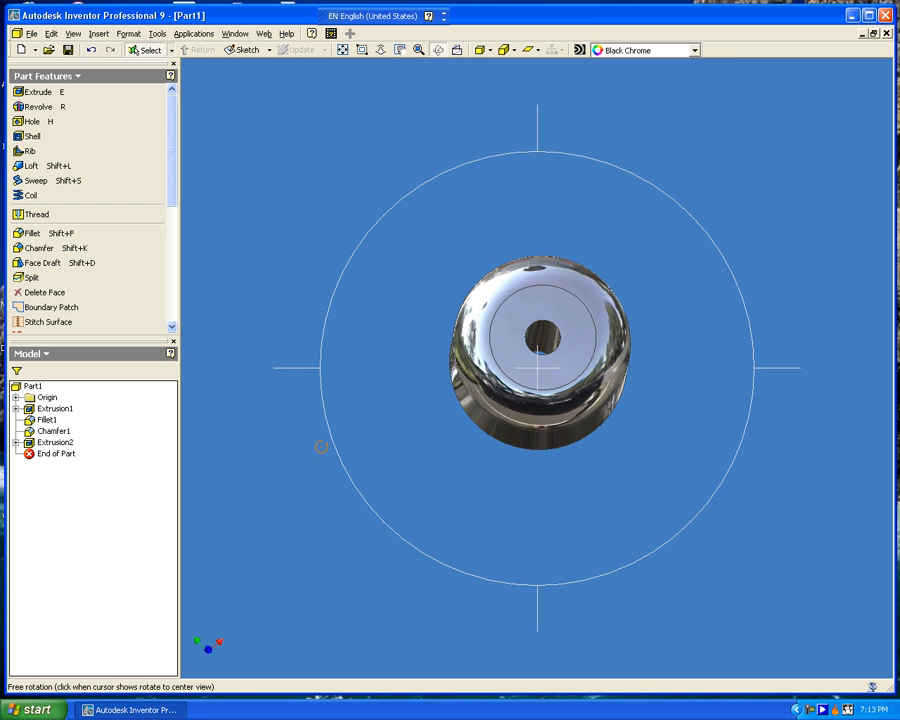
key(Escape)
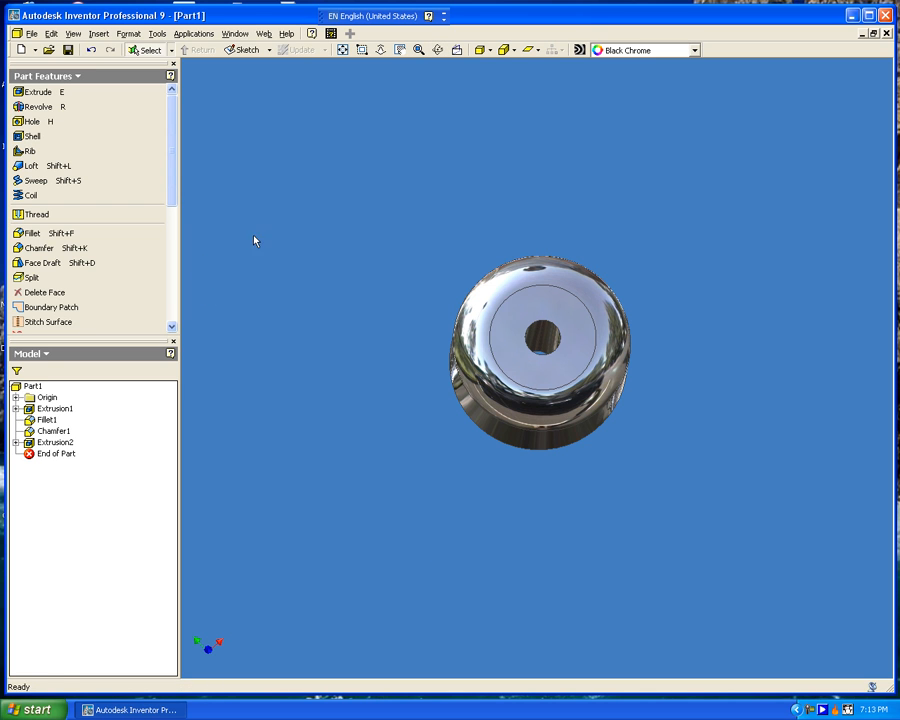
mouse_move(174, 168)
mouse_down()
mouse_move(165, 210)
mouse_move(170, 160)
mouse_up()
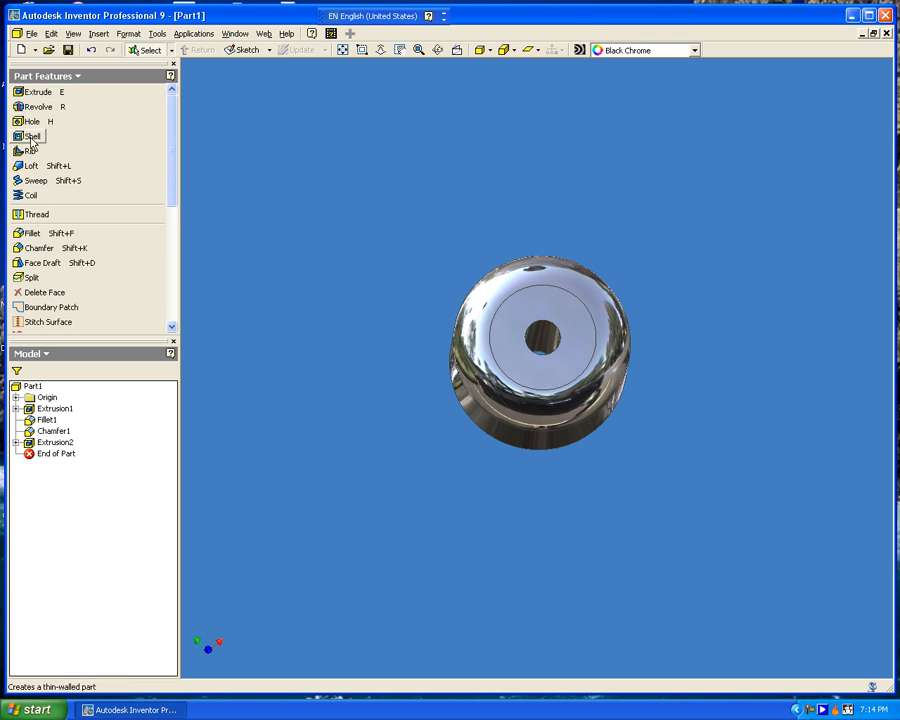
click(32, 233)
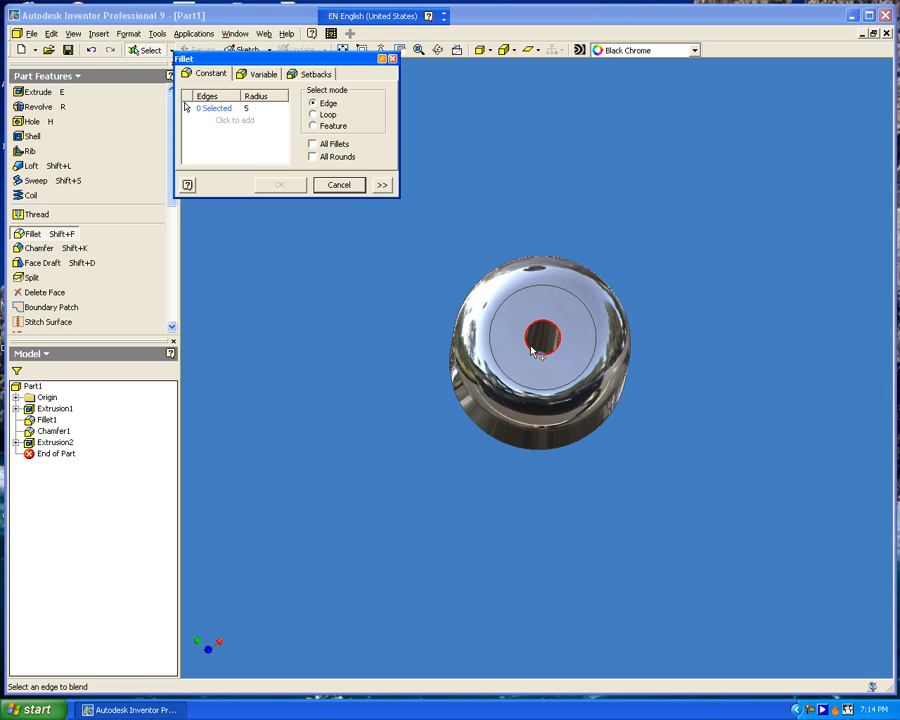
click(533, 350)
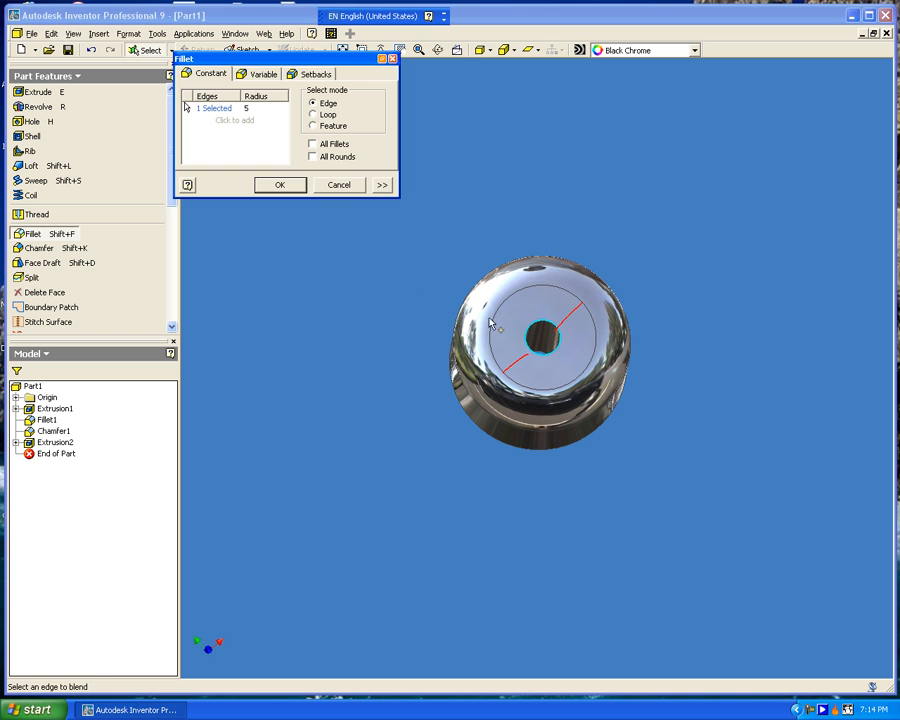
click(437, 50)
drag(520, 173, 437, 305)
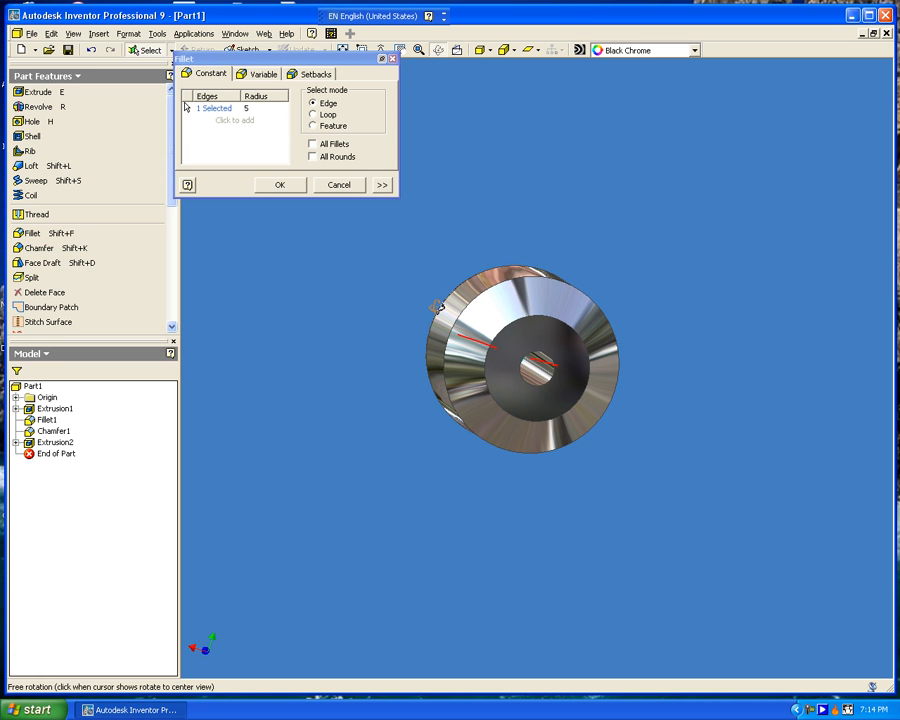
key(Escape)
click(544, 388)
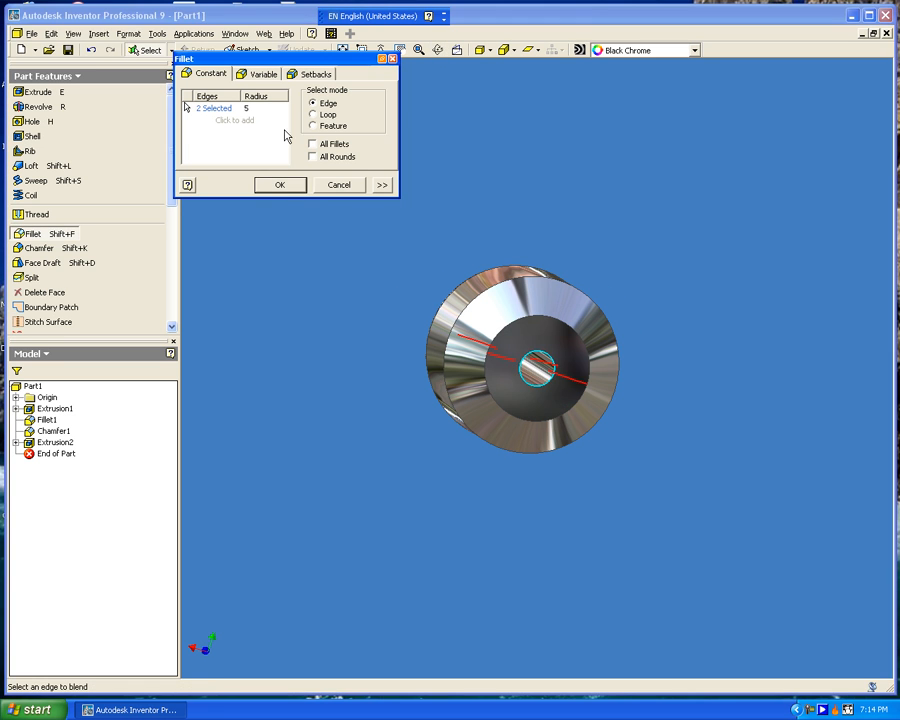
click(247, 108)
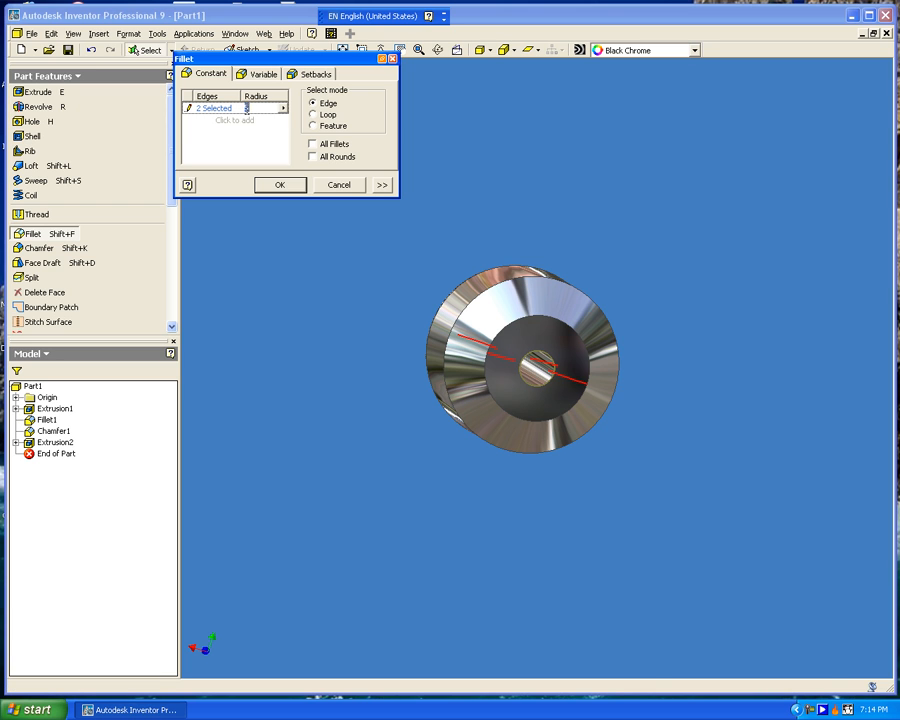
drag(254, 107, 238, 106)
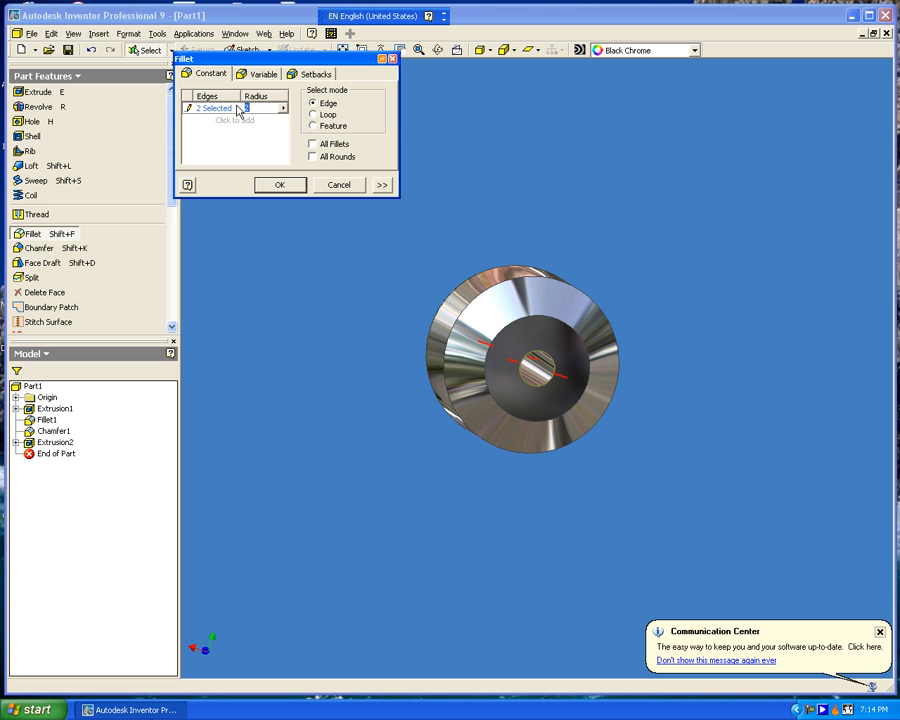
text(2)
click(296, 184)
Examine the finished part from an isometric direction, including the rounded hole opening at its filleted end
click(437, 49)
drag(400, 320, 572, 239)
key(space)
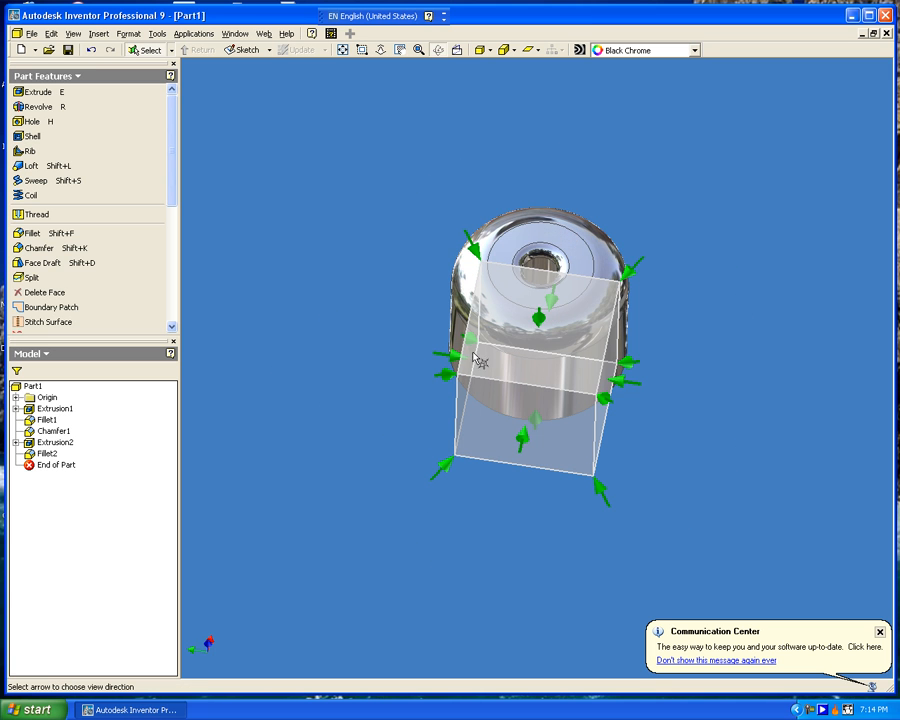
click(451, 374)
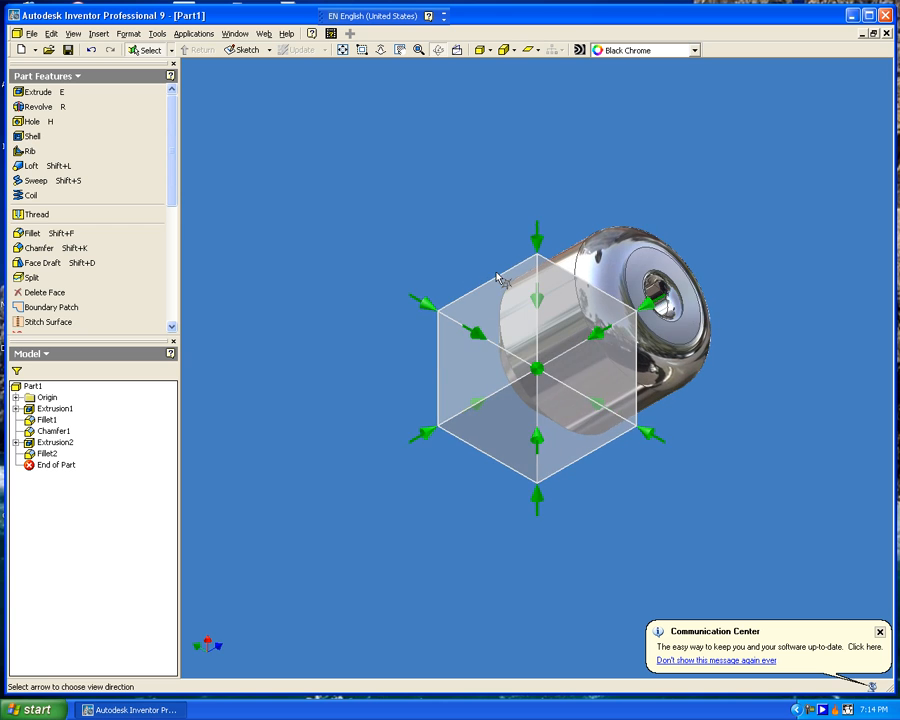
key(Escape)
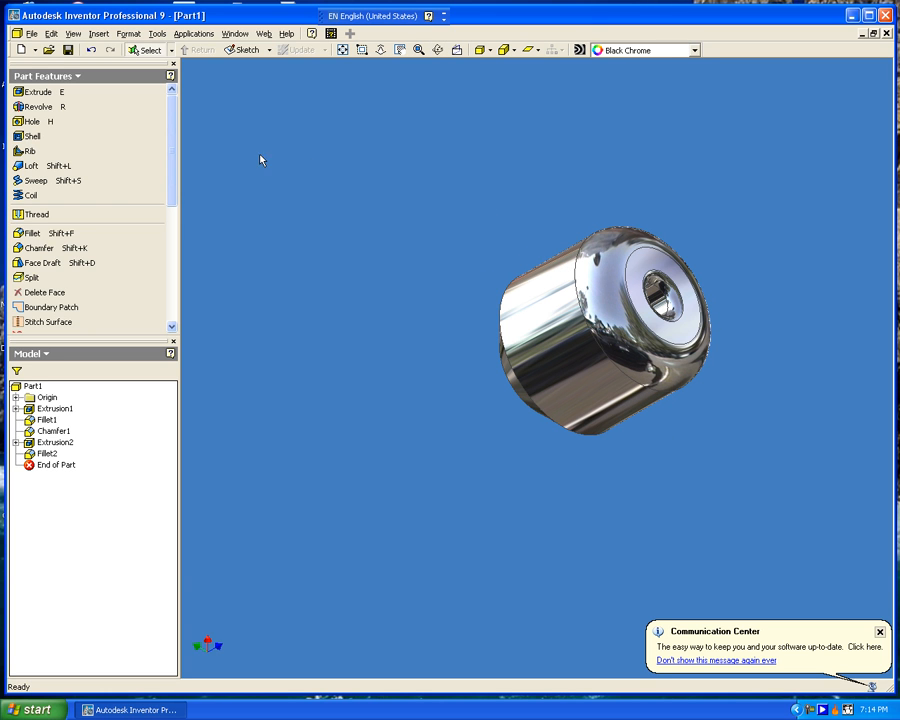
scroll(504, 229, down, 3)
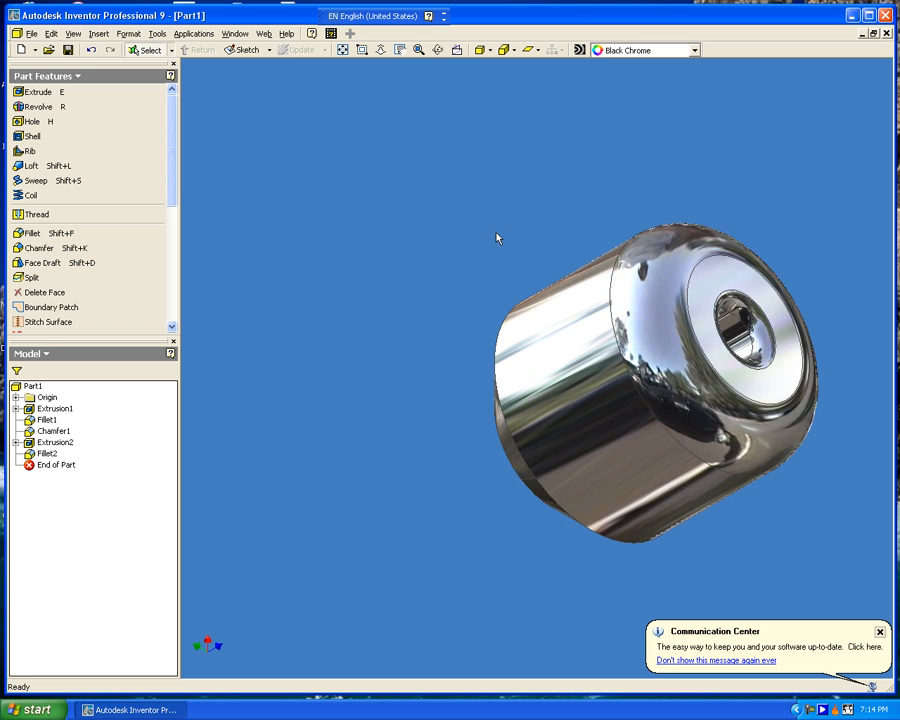
scroll(388, 182, up, 3)
scroll(740, 338, down, 1)
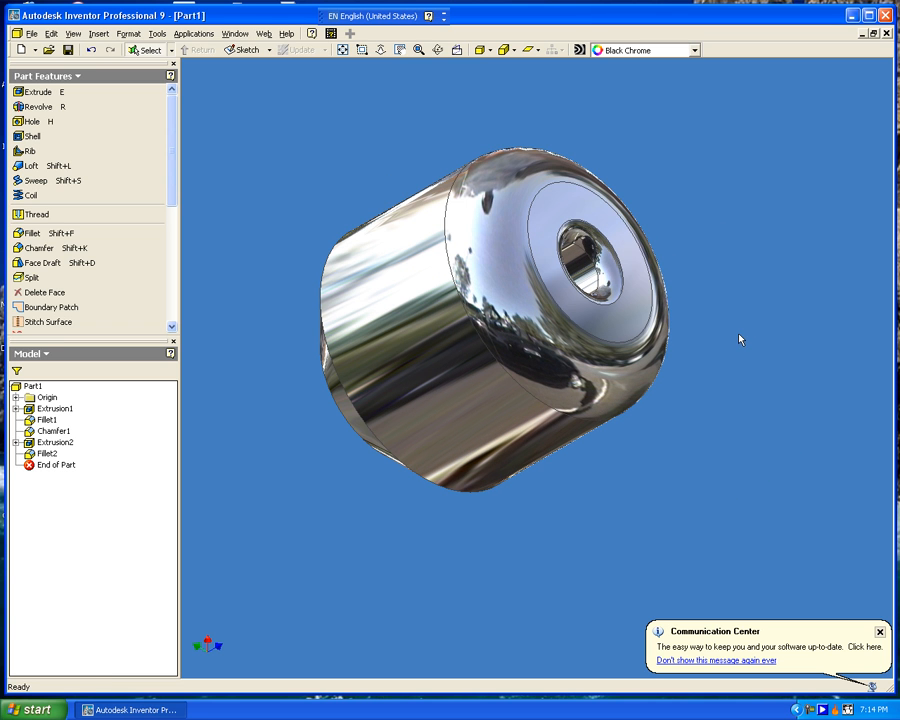